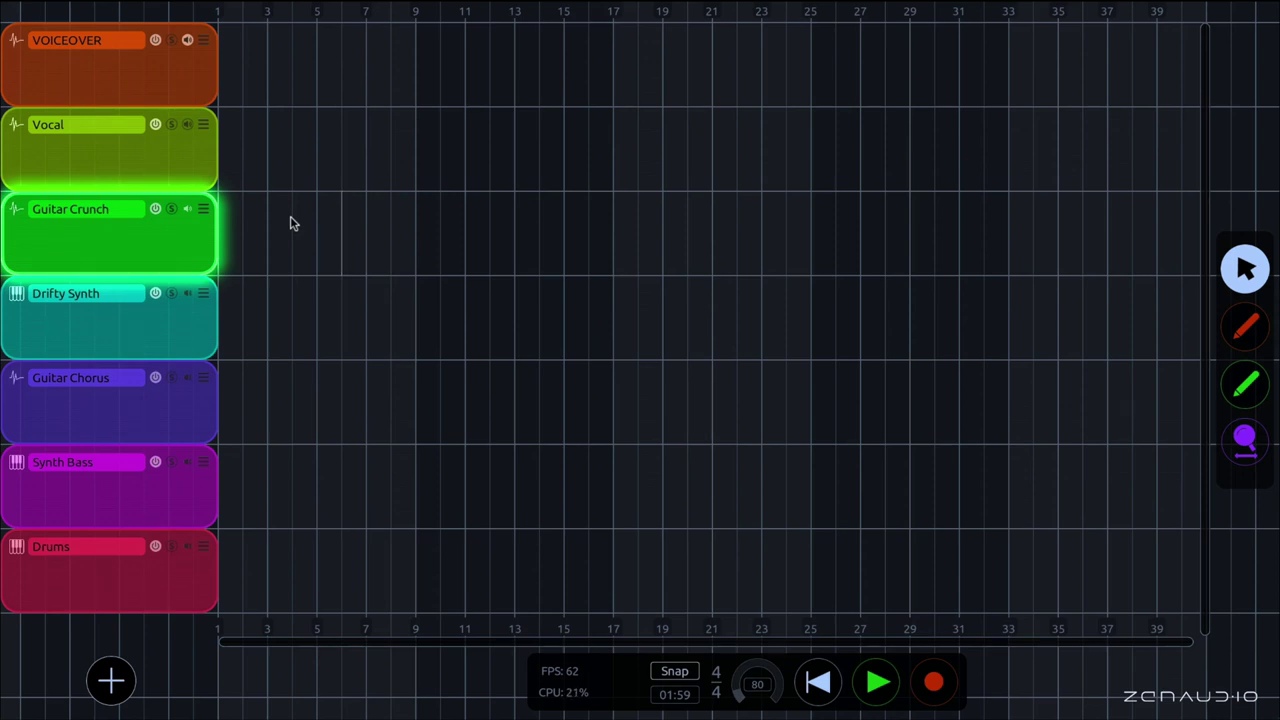
Open the Guitar Crunch channel panel, step back through earlier tracks, and return to the track list.
{"action": "left_click", "coordinate": [292, 224]}
{"action": "left_click", "coordinate": [392, 240]}
{"action": "left_click", "coordinate": [140, 257]}
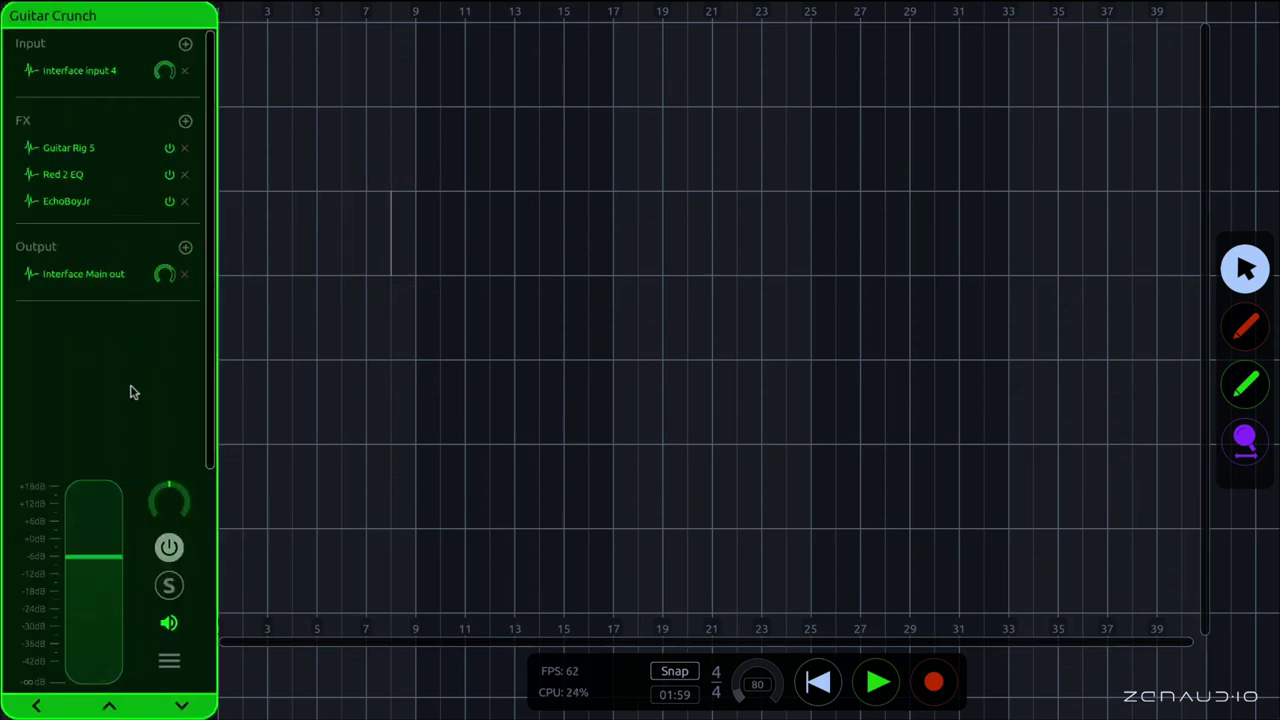
{"action": "left_click", "coordinate": [110, 706]}
{"action": "left_click", "coordinate": [110, 706]}
{"action": "left_click", "coordinate": [112, 706]}
{"action": "left_click", "coordinate": [300, 514]}
{"action": "left_click", "coordinate": [345, 236]}
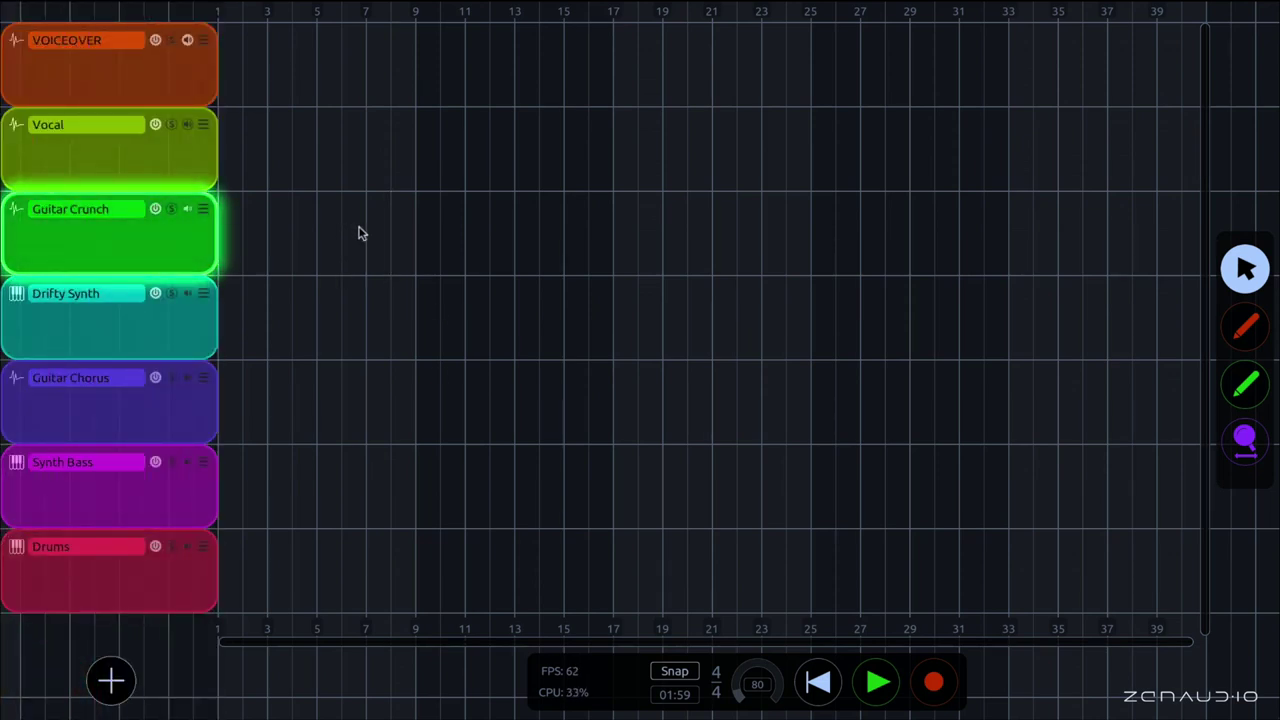
Use the T shortcut to reopen Guitar Crunch's panel, step between tracks, and return to the list.
{"action": "key", "text": "t"}
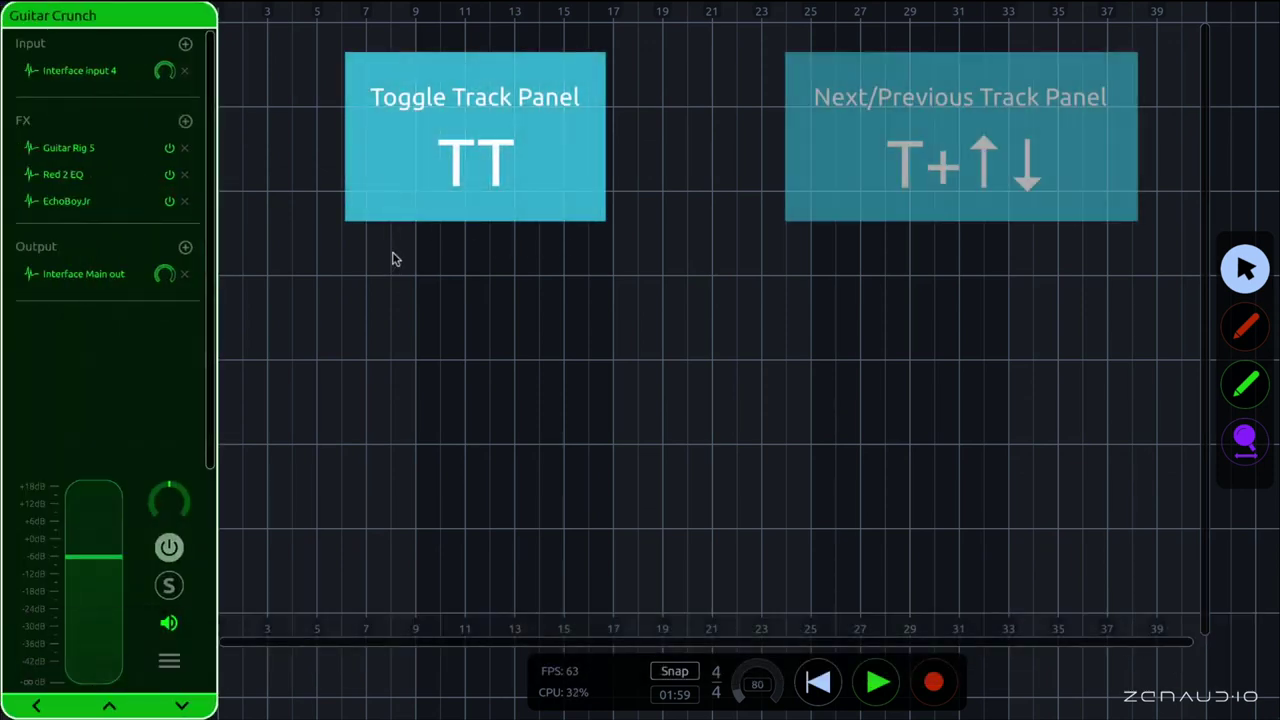
{"action": "key", "text": "t+Down"}
{"action": "key", "text": "t+Down"}
{"action": "key", "text": "t+Down"}
{"action": "key", "text": "t+Down"}
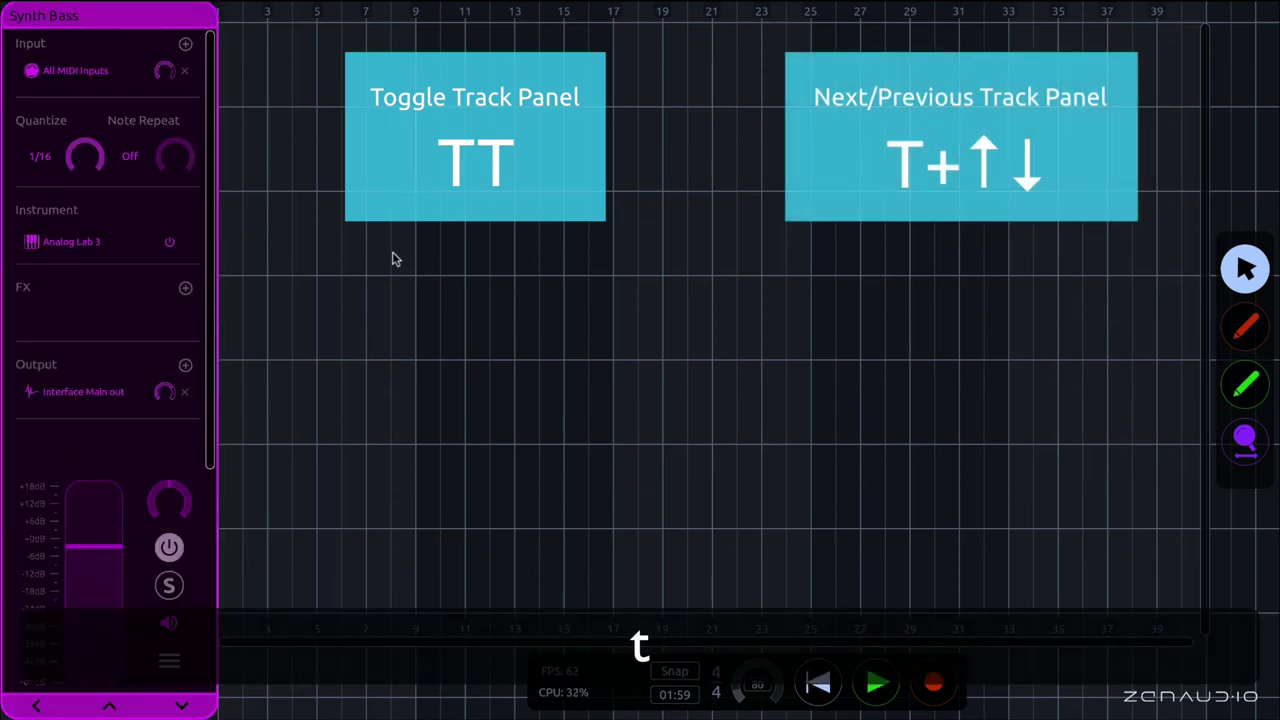
{"action": "key", "text": "t+Up"}
{"action": "key", "text": "t+Up"}
{"action": "key", "text": "t+Up"}
{"action": "key", "text": "t+Up"}
{"action": "key", "text": "t+Up"}
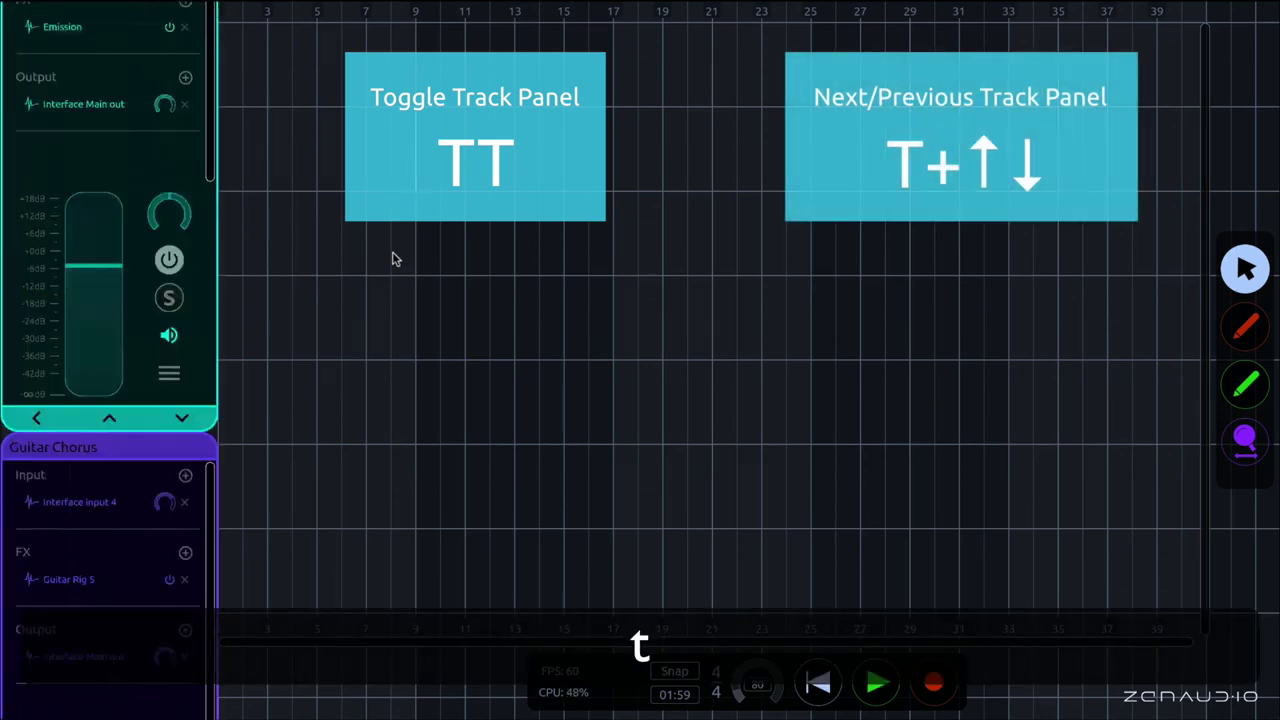
{"action": "key", "text": "t"}
{"action": "key", "text": "t"}
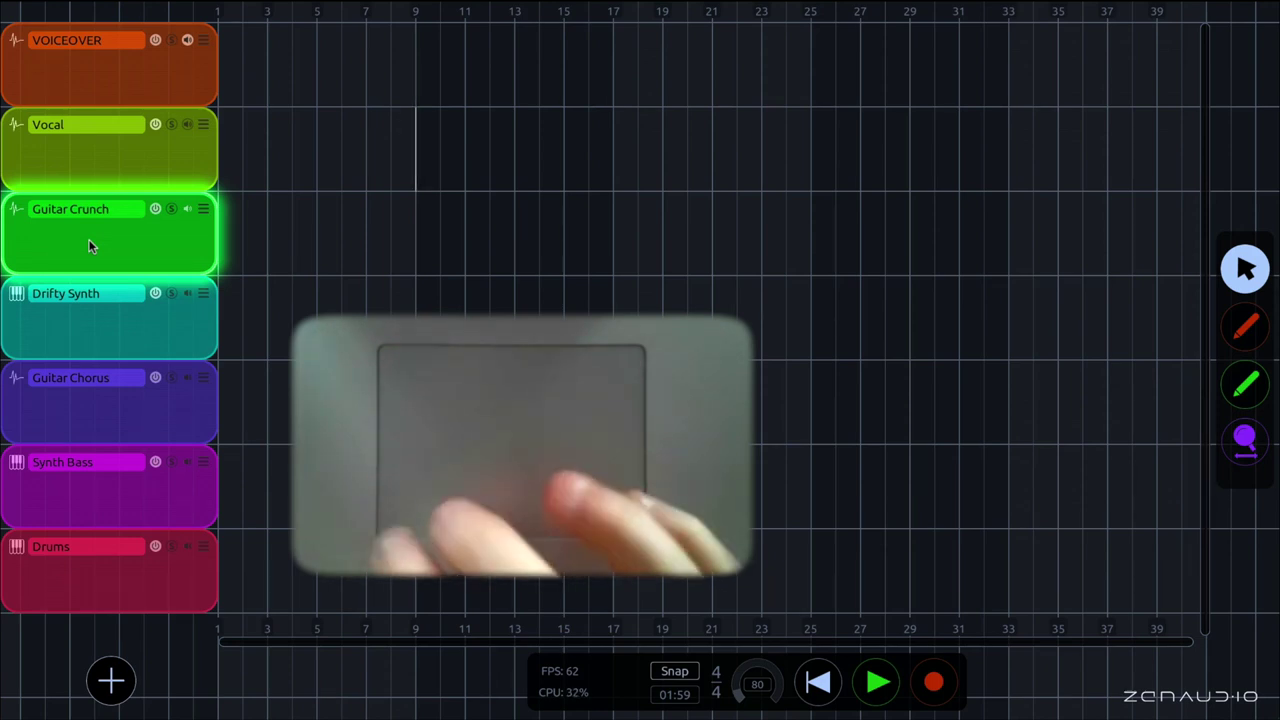
Open the Guitar Crunch channel panel again and scroll through its settings.
{"action": "left_click", "coordinate": [88, 246]}
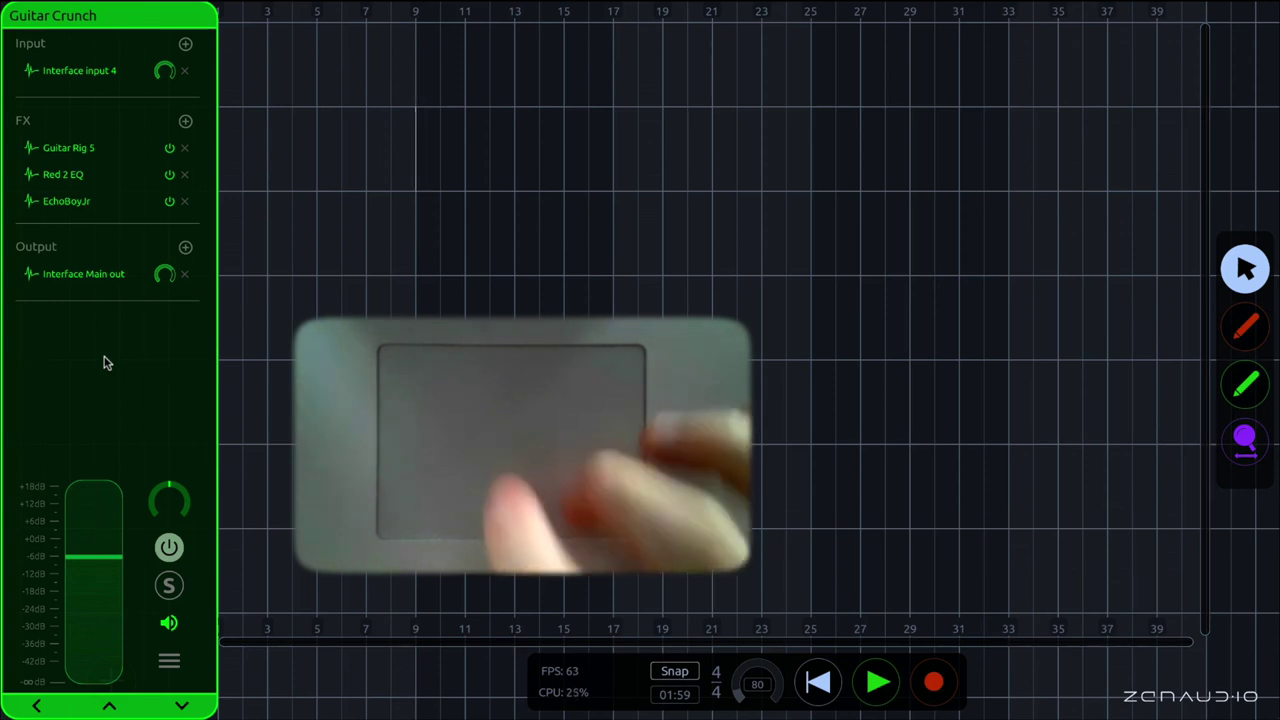
{"action": "scroll", "coordinate": [107, 363], "scroll_direction": "down", "scroll_amount": 10}
{"action": "scroll", "coordinate": [107, 363], "scroll_direction": "down", "scroll_amount": 5}
{"action": "scroll", "coordinate": [107, 363], "scroll_direction": "up", "scroll_amount": 8}
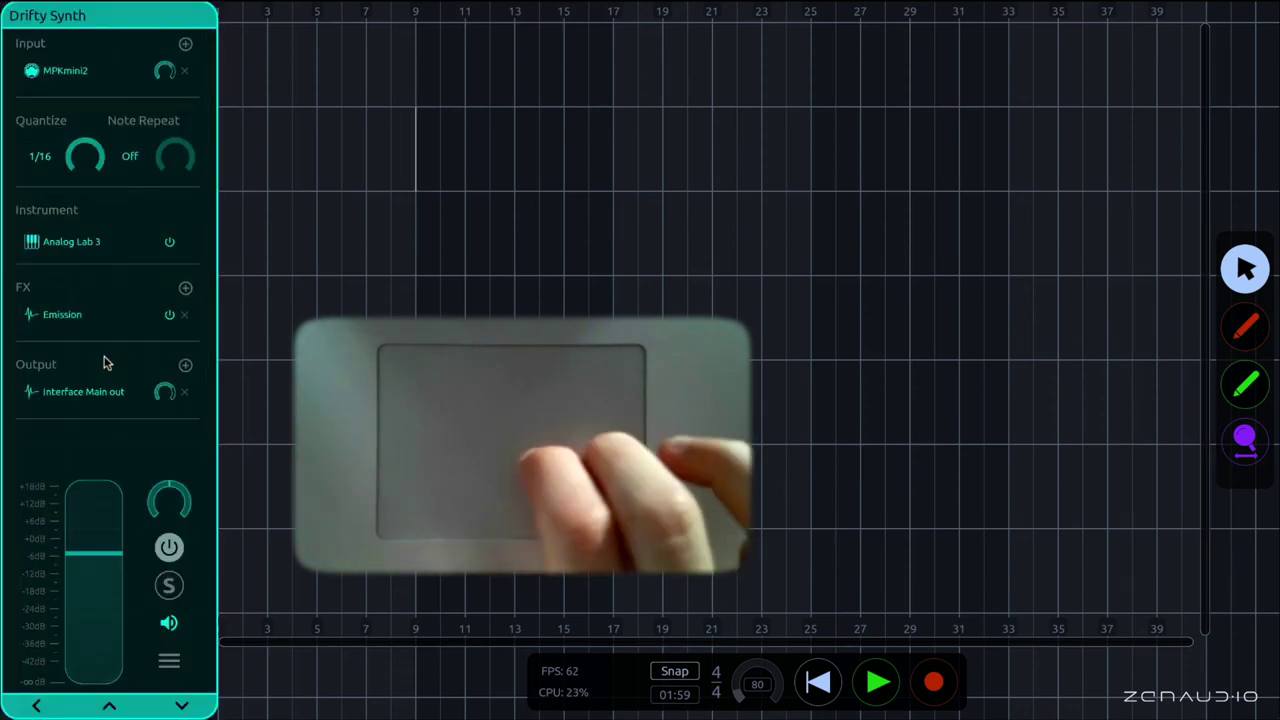
{"action": "scroll", "coordinate": [107, 363], "scroll_direction": "right", "scroll_amount": 3}
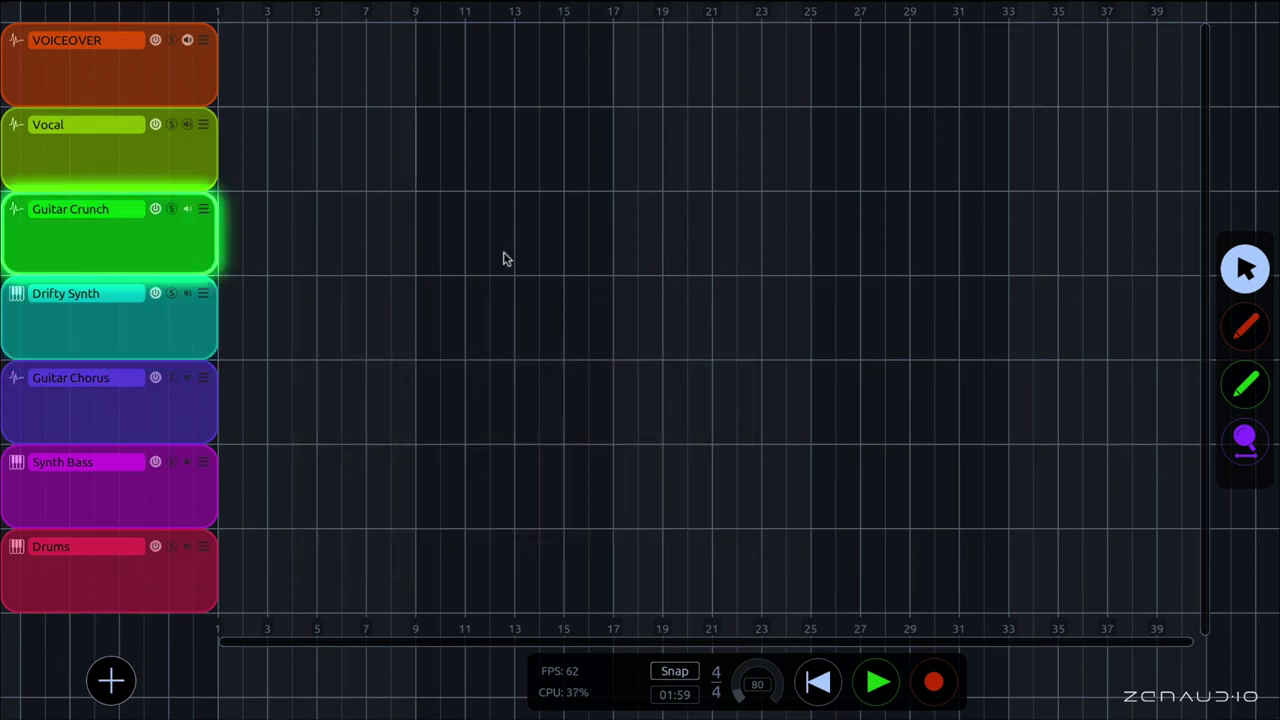
Browse Guitar Crunch's input sources under Tracks and dismiss, keeping Interface input 4.
{"action": "left_click", "coordinate": [131, 229]}
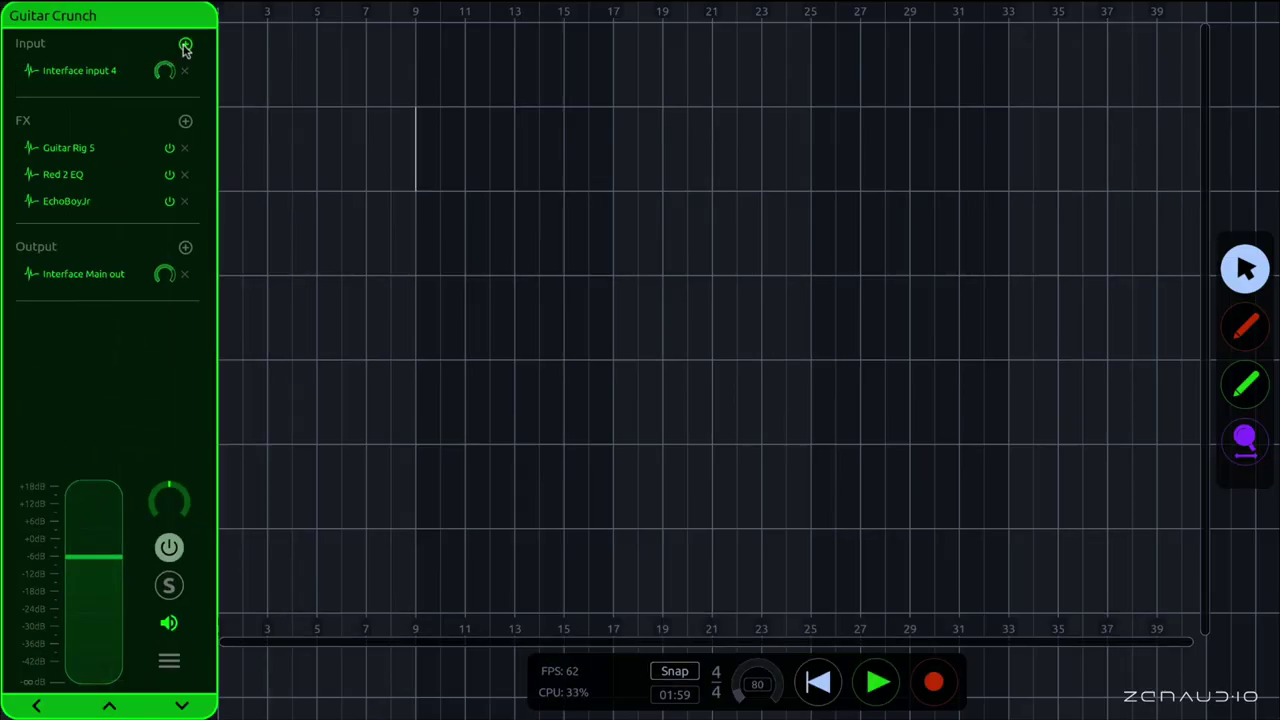
{"action": "left_click", "coordinate": [184, 47]}
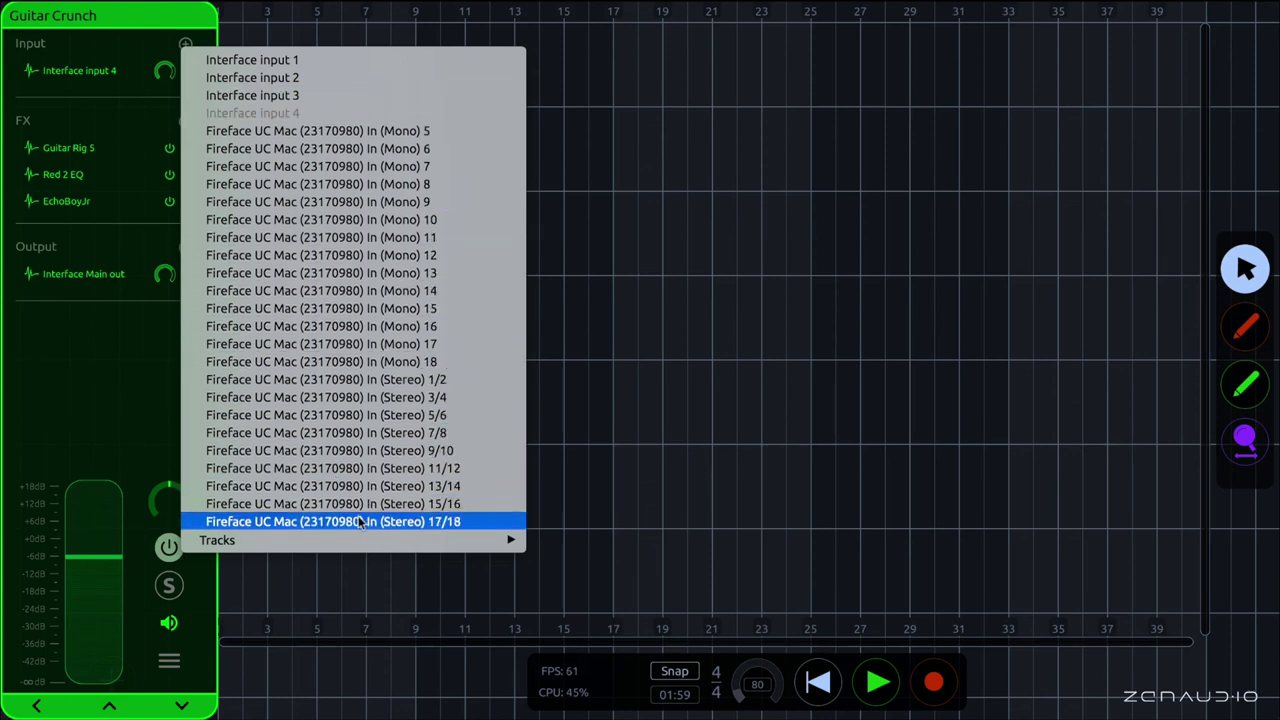
{"action": "mouse_move", "coordinate": [413, 545]}
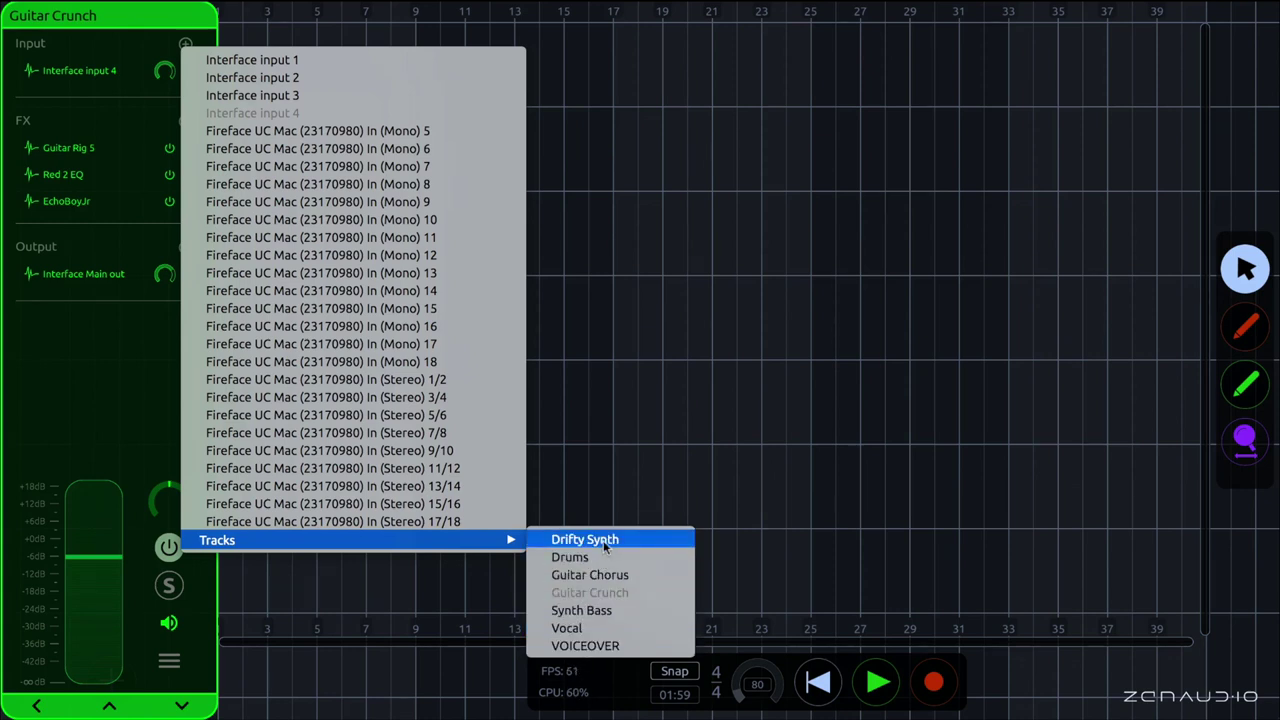
{"action": "left_click", "coordinate": [107, 376]}
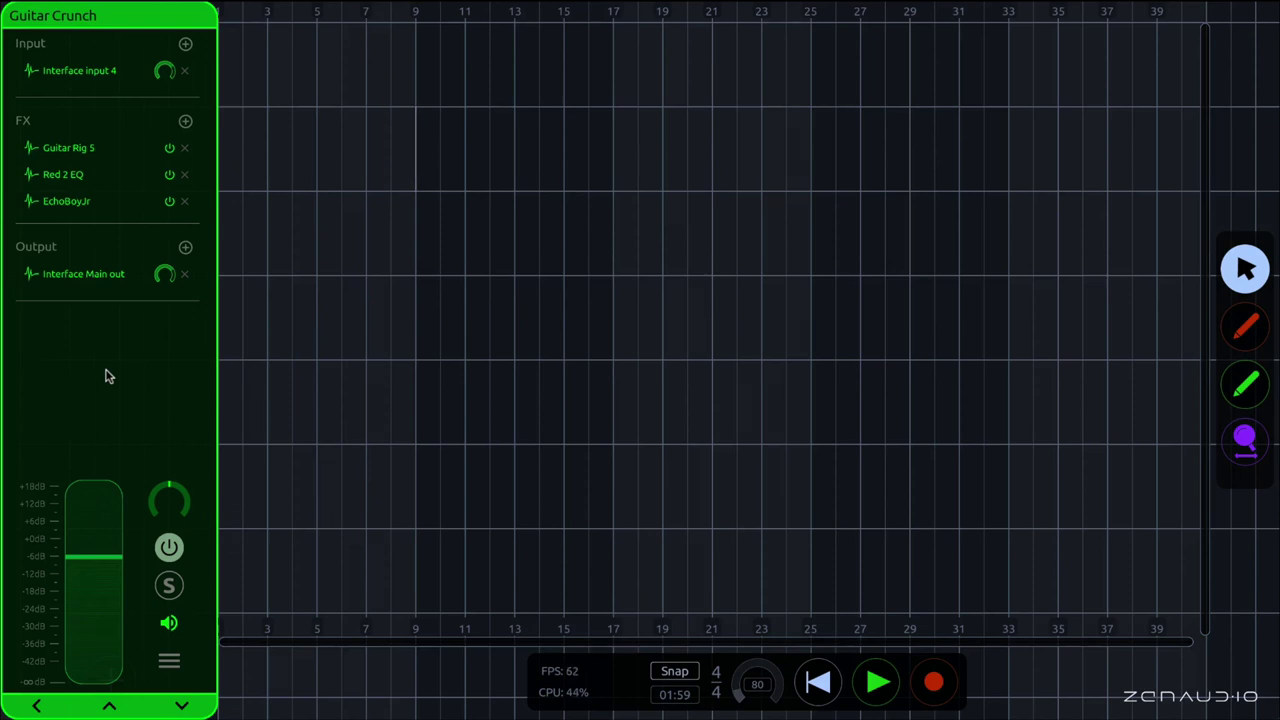
Browse Drifty Synth's MIDI input sources under Tracks and dismiss, leaving MPKmini2 selected.
{"action": "left_click", "coordinate": [185, 44]}
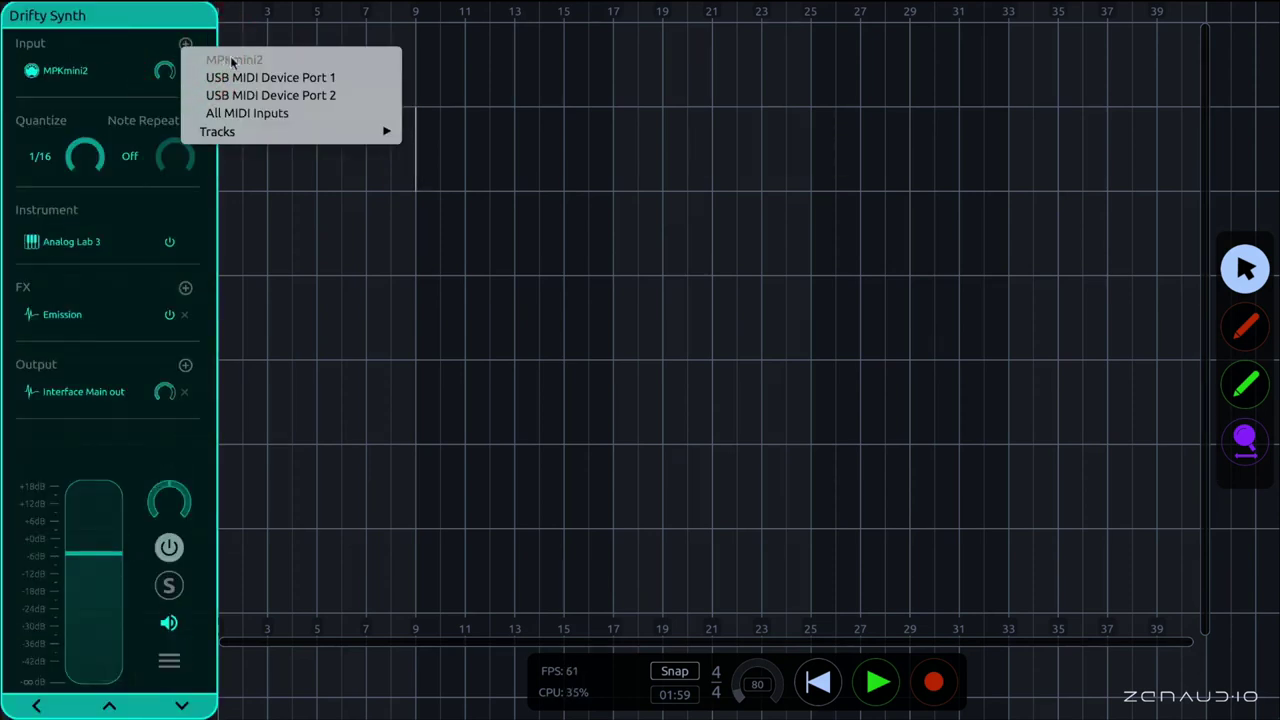
{"action": "mouse_move", "coordinate": [355, 131]}
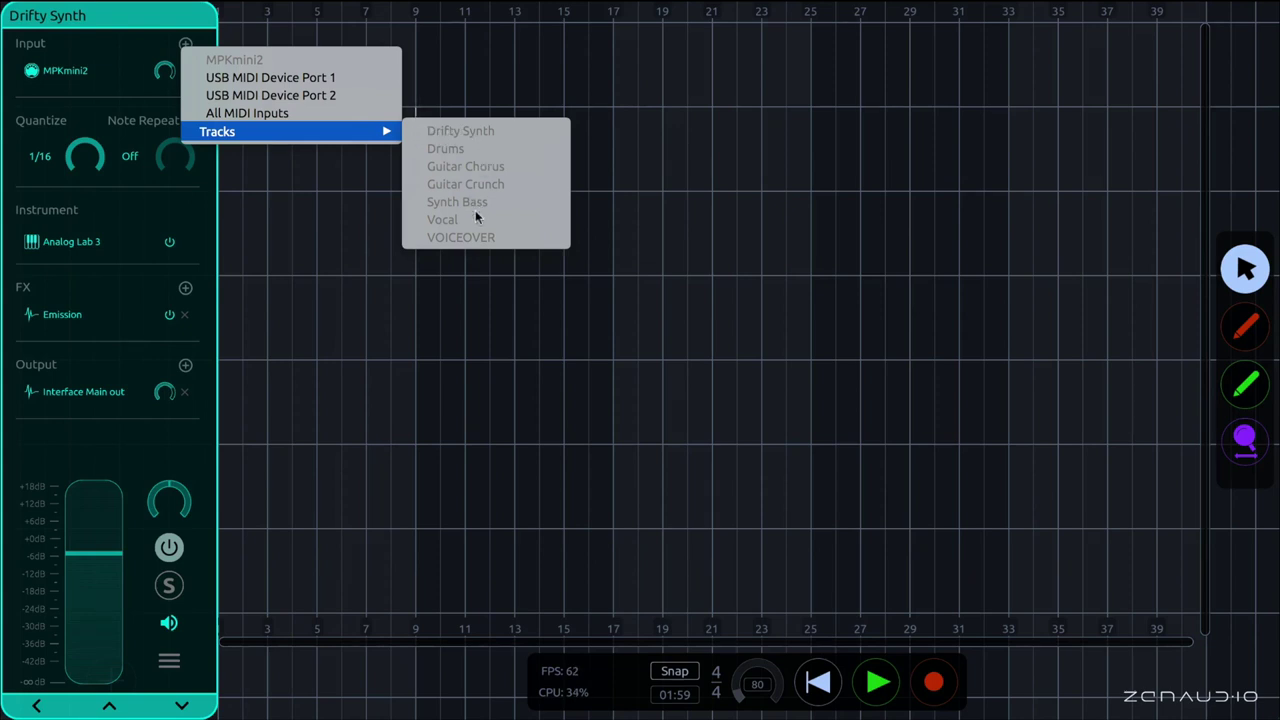
{"action": "key", "text": "Escape"}
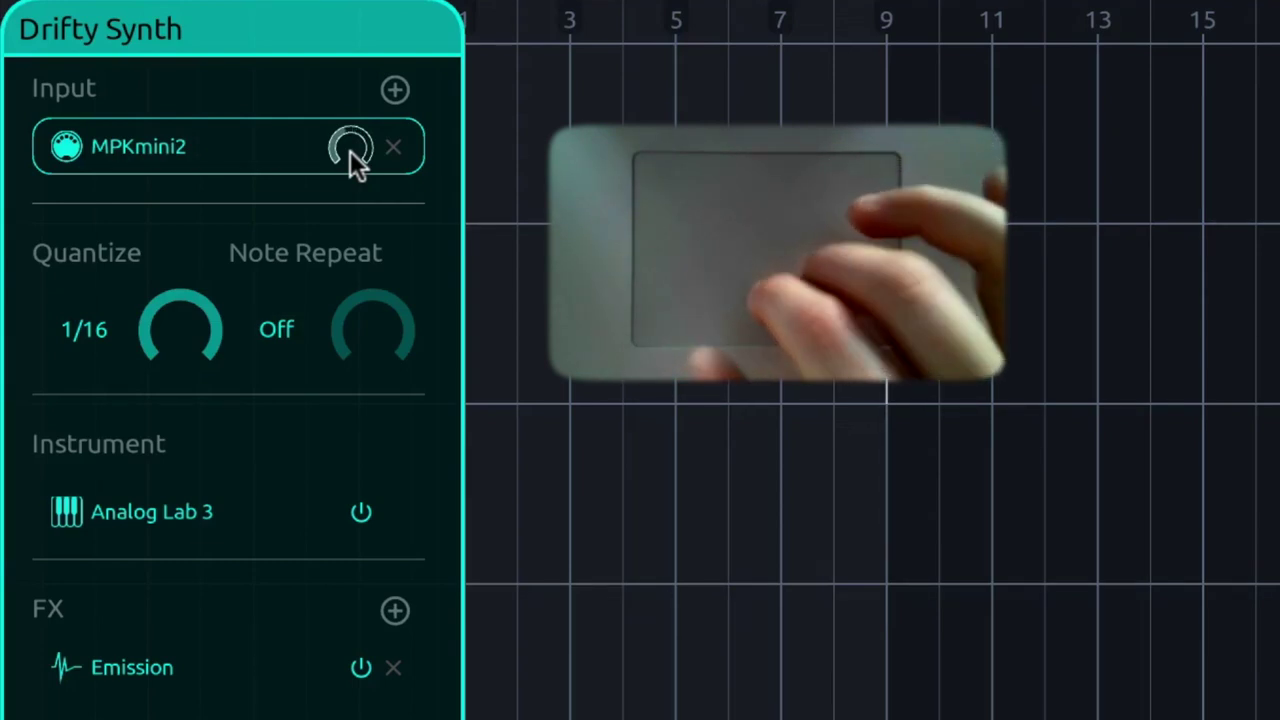
Delete Interface input 4 from Guitar Crunch and switch the panel to Drifty Synth.
{"action": "left_click", "coordinate": [350, 150]}
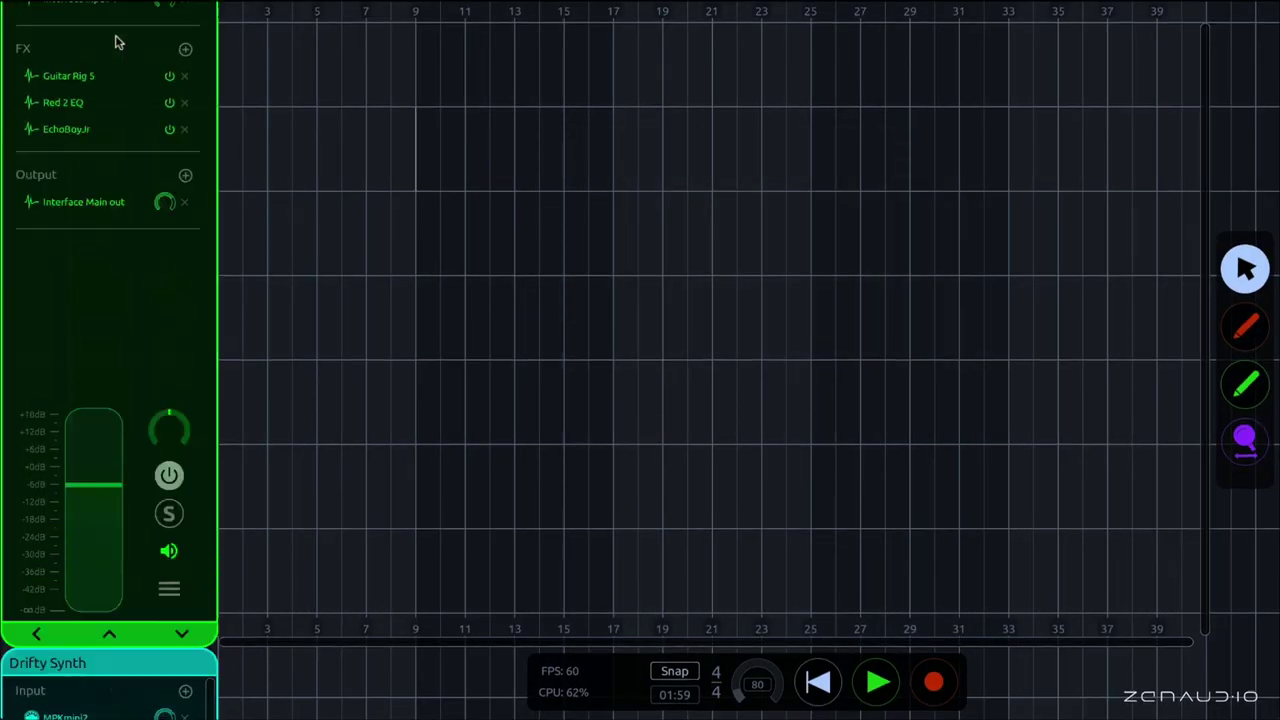
{"action": "scroll", "coordinate": [115, 42], "scroll_direction": "up", "scroll_amount": 2}
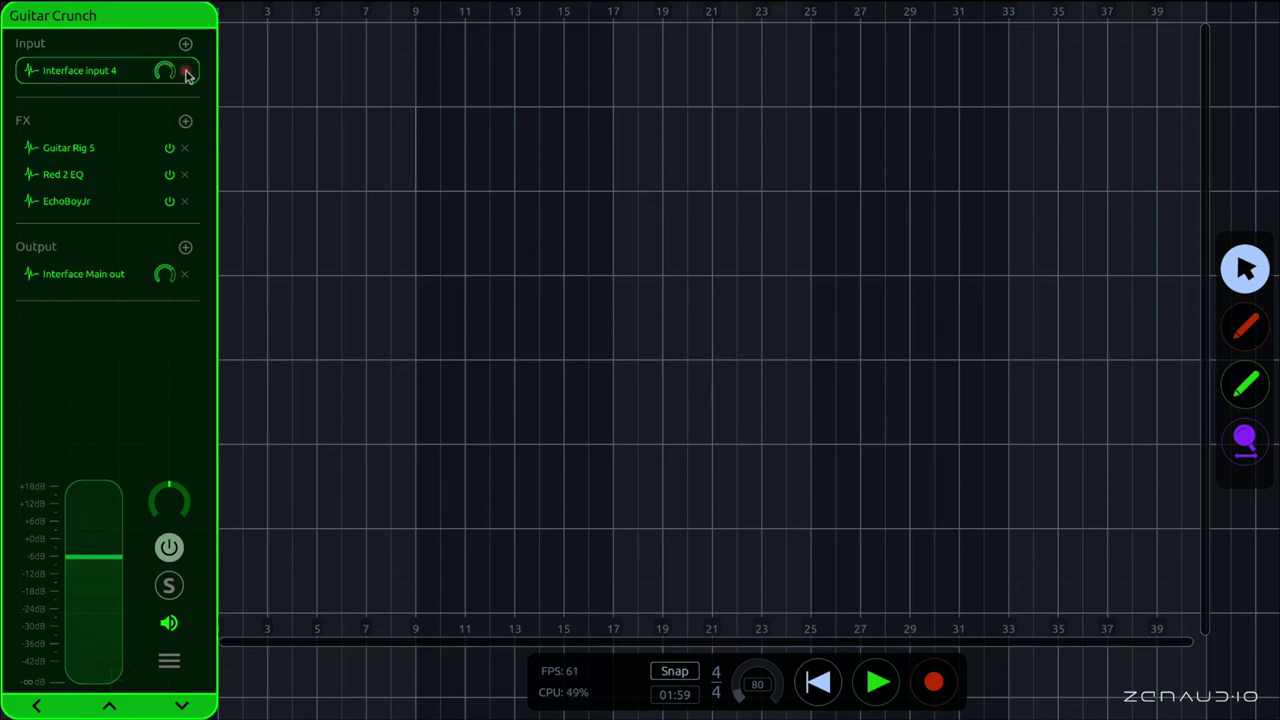
{"action": "left_click", "coordinate": [186, 73]}
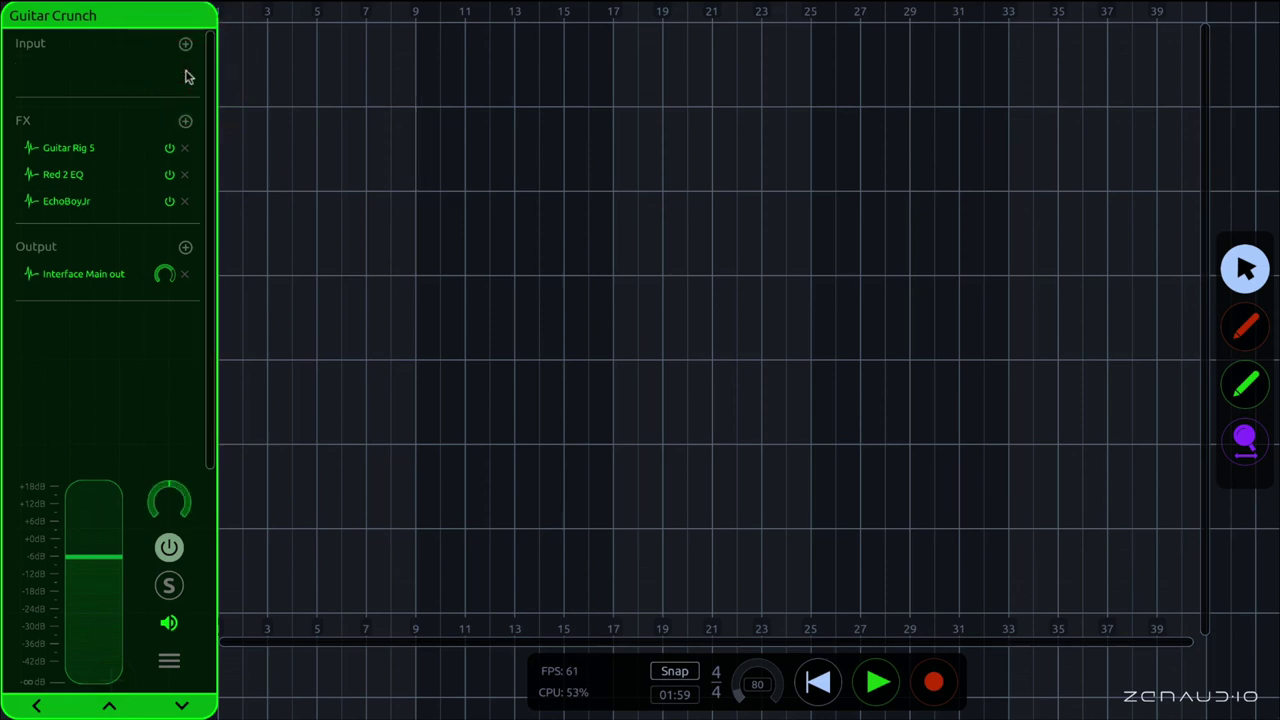
{"action": "key", "text": "Down"}
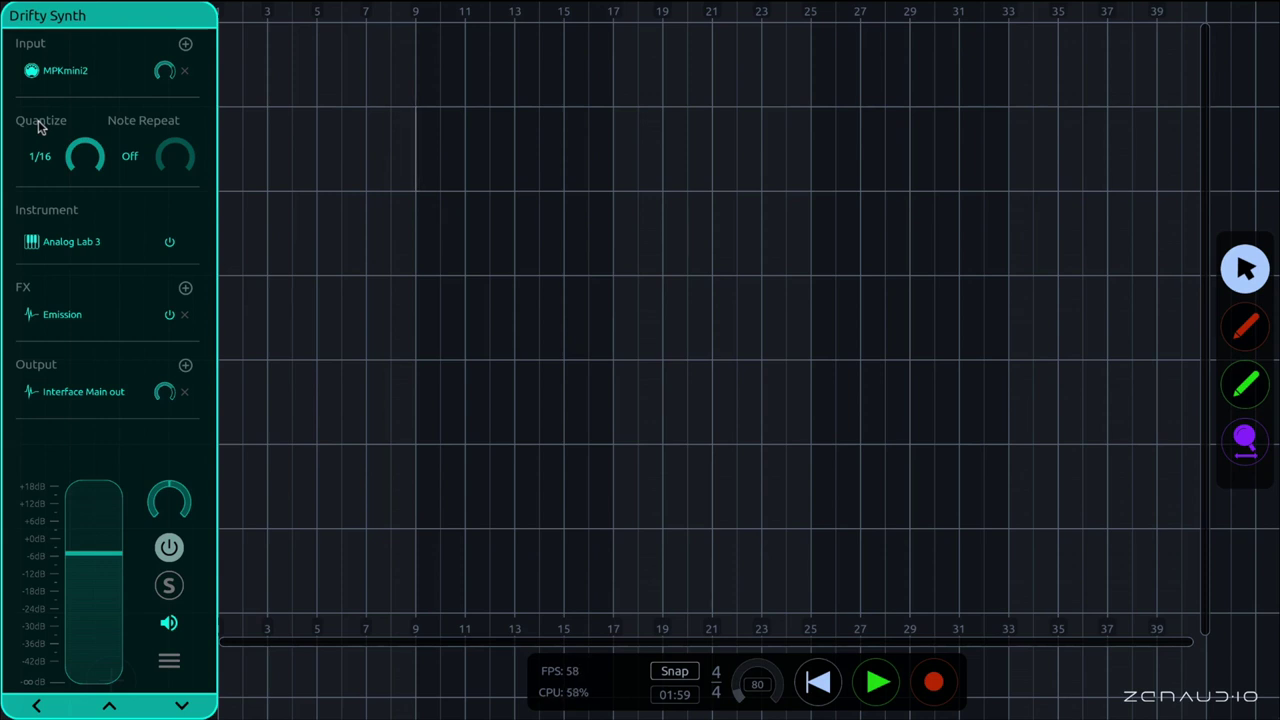
Keep Drifty Synth's quantize grid at 1/16 and scroll the Quantize amount, landing at 59%.
{"action": "left_click", "coordinate": [43, 147]}
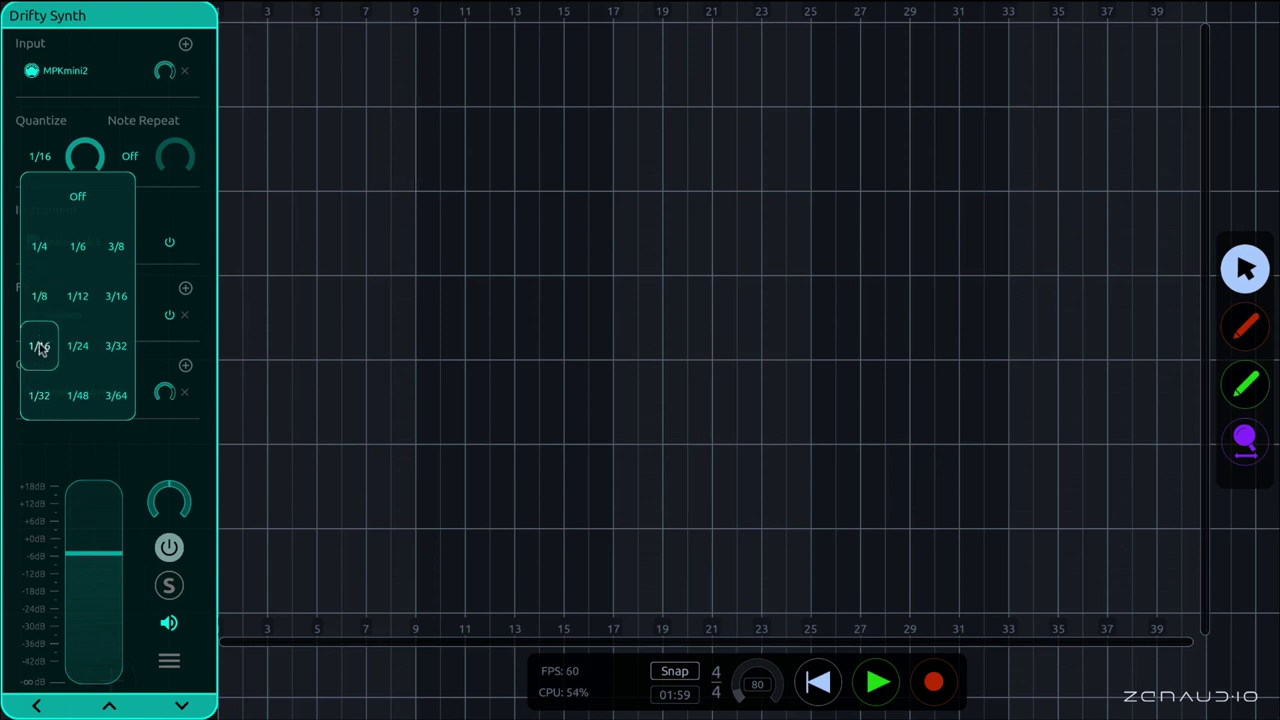
{"action": "left_click", "coordinate": [40, 157]}
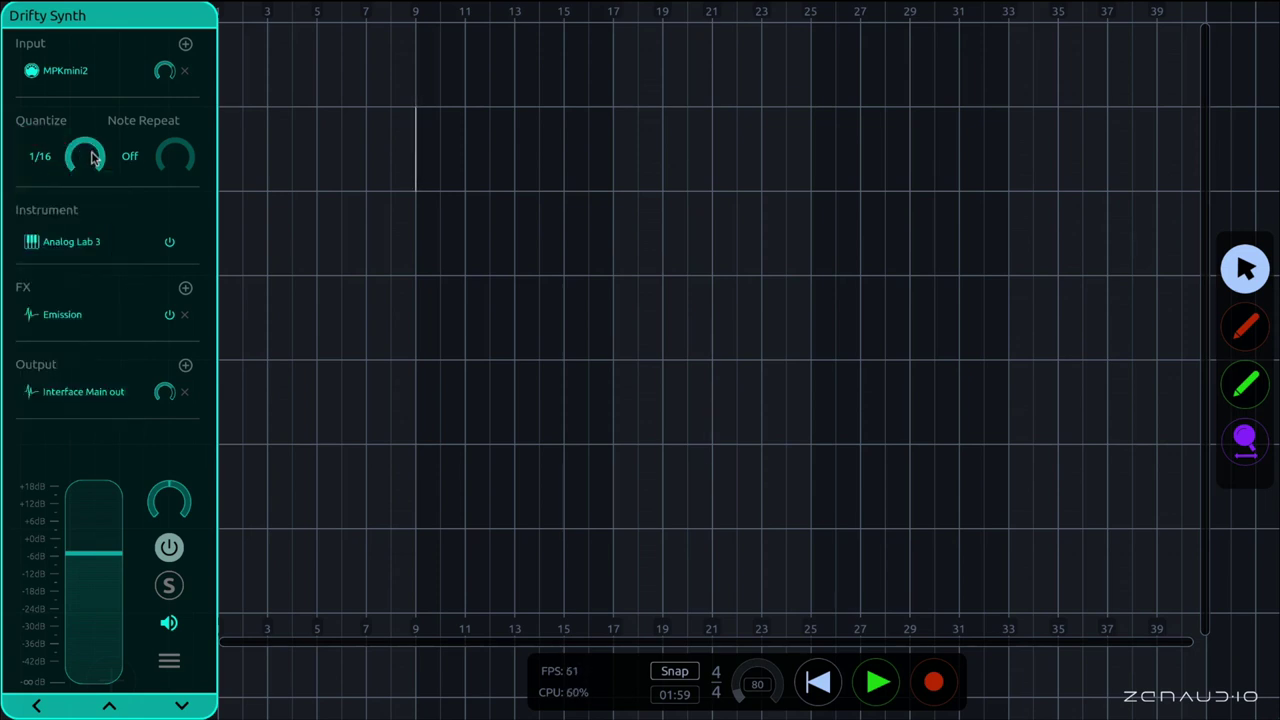
{"action": "scroll", "coordinate": [90, 157], "scroll_direction": "down", "scroll_amount": 10}
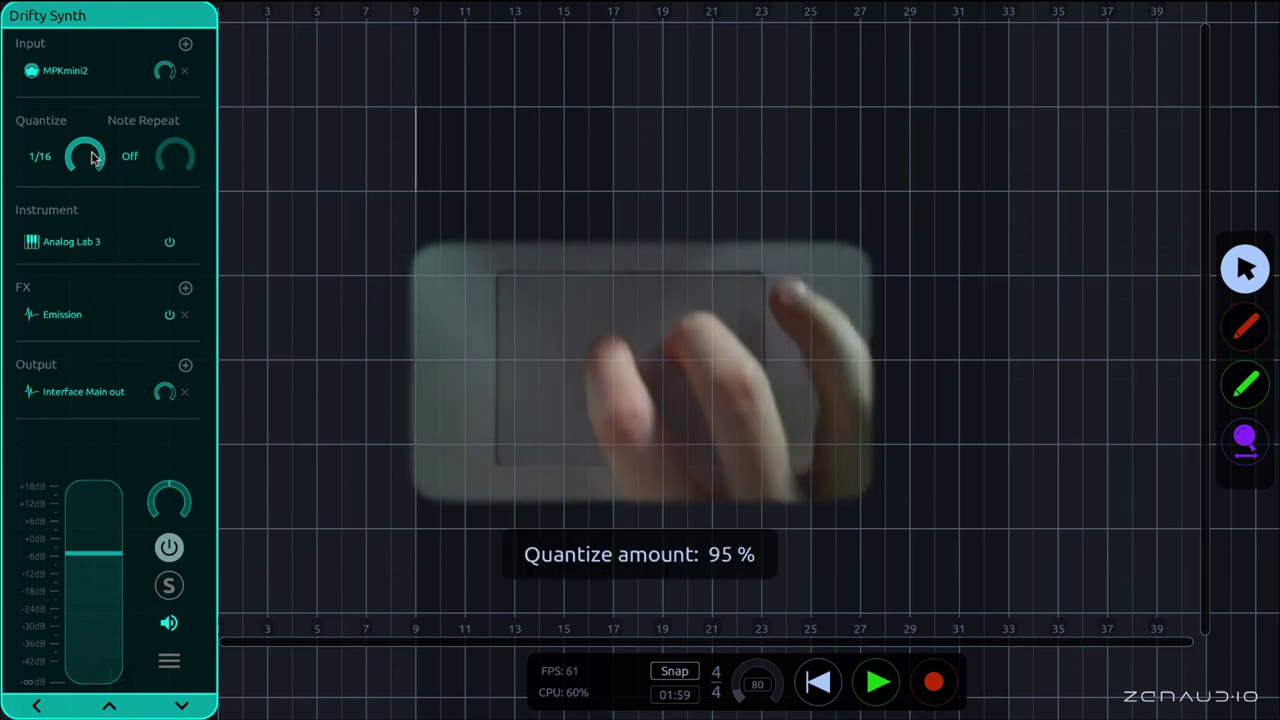
{"action": "scroll", "coordinate": [90, 157], "scroll_direction": "up", "scroll_amount": 5}
{"action": "scroll", "coordinate": [90, 157], "scroll_direction": "down", "scroll_amount": 1}
{"action": "scroll", "coordinate": [90, 157], "scroll_direction": "up", "scroll_amount": 7}
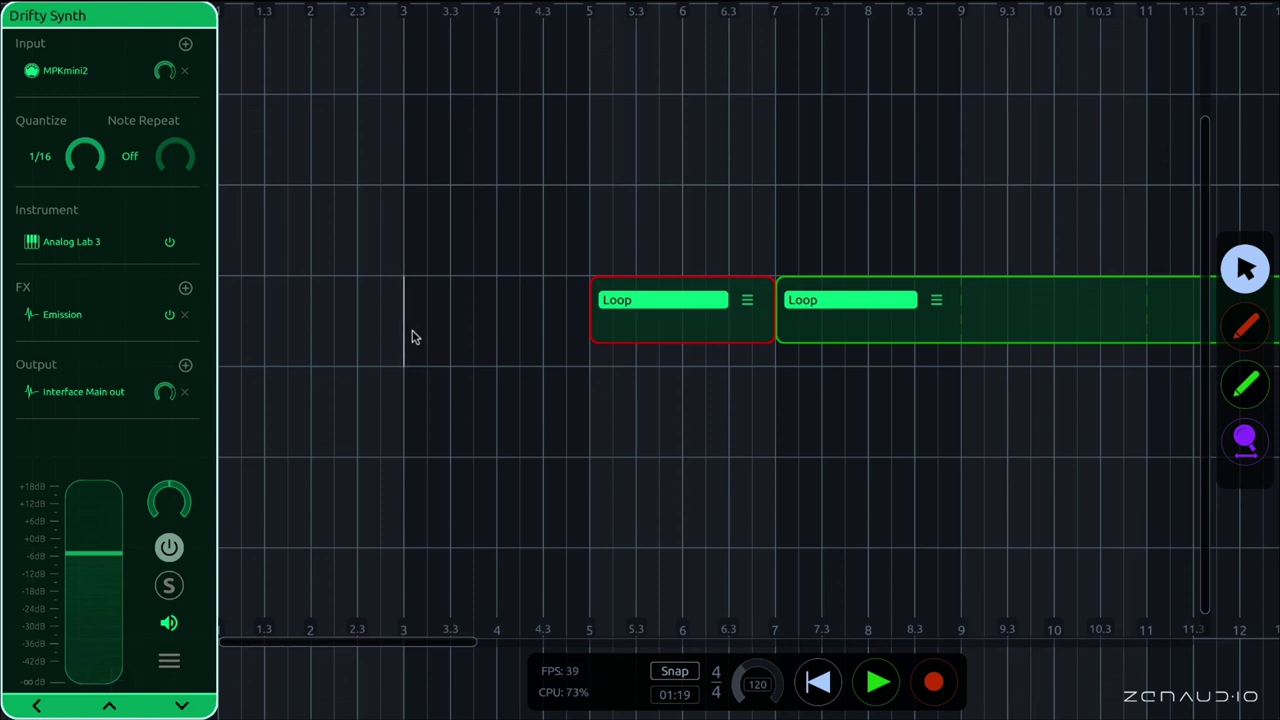
Record a short take on Drifty Synth and revisit the quantize grid setting.
{"action": "key", "text": "space"}
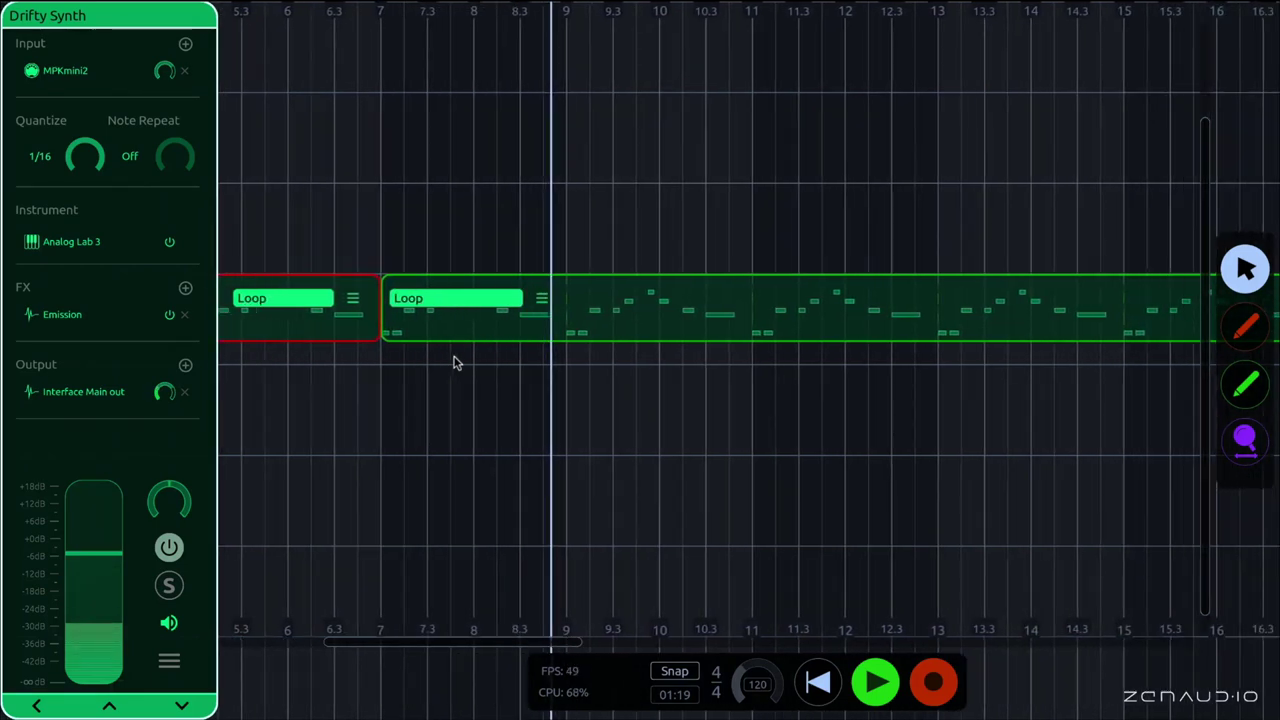
{"action": "key", "text": "space"}
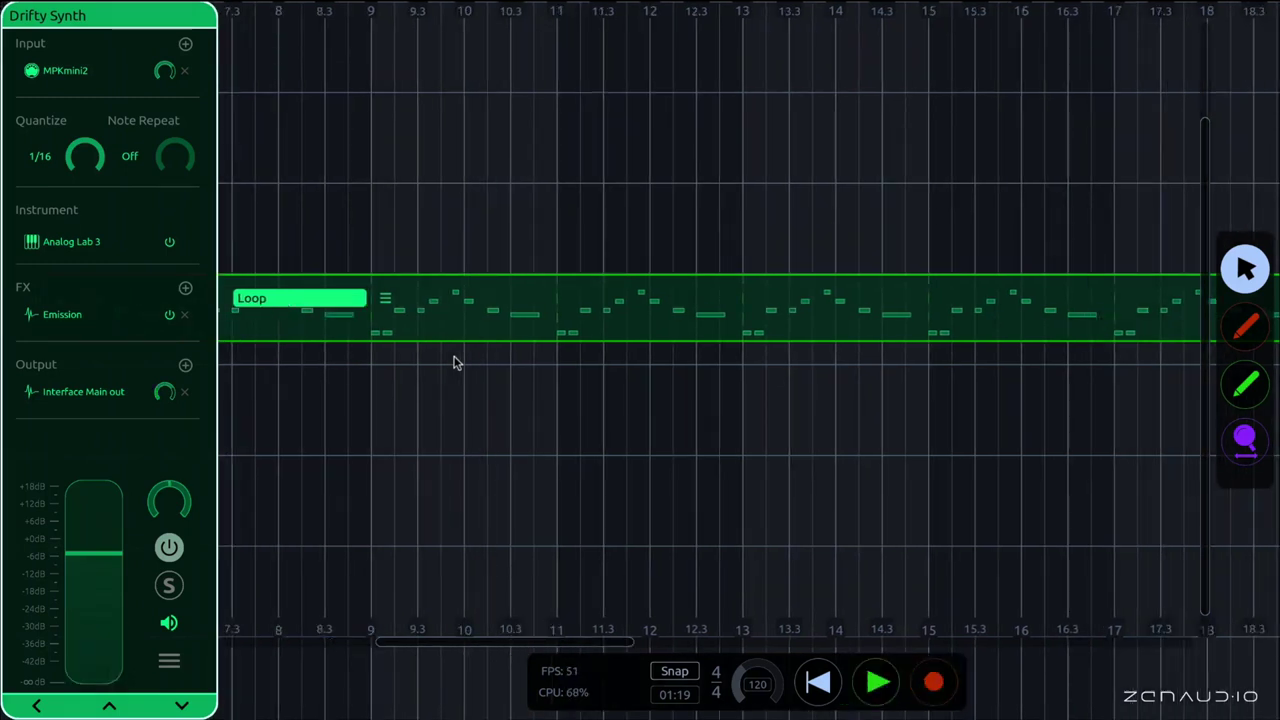
{"action": "left_click", "coordinate": [40, 156]}
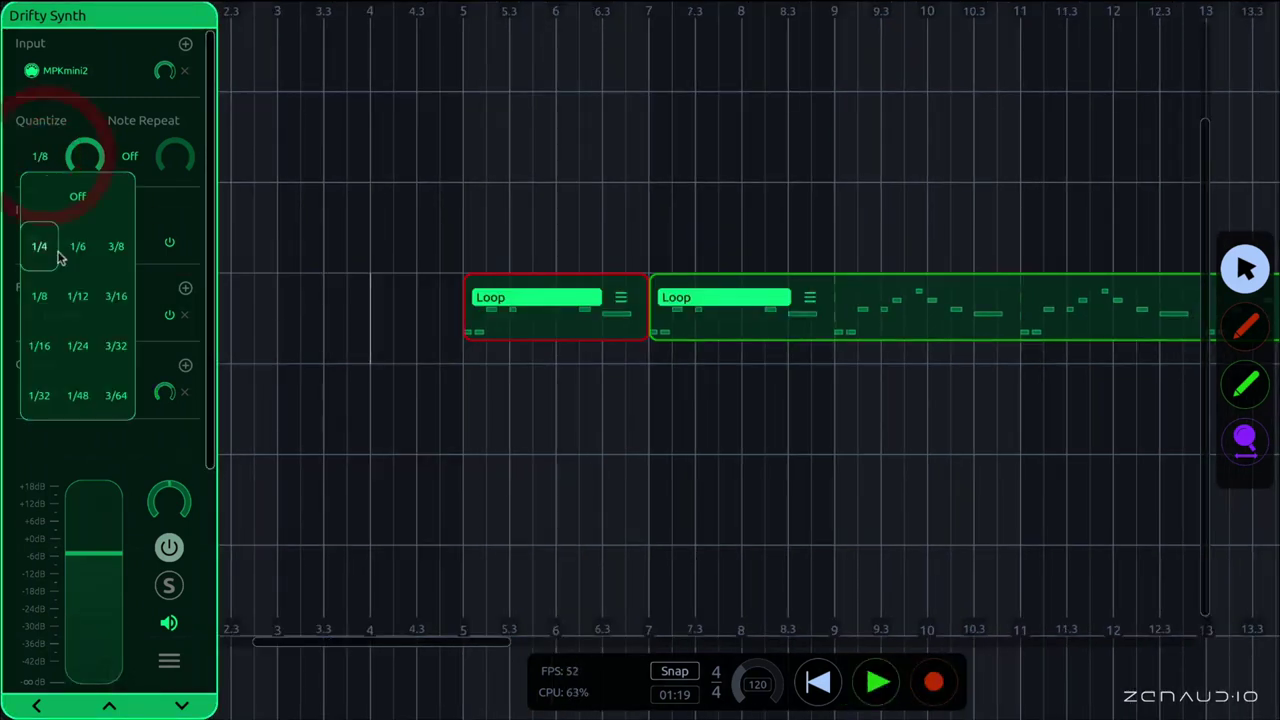
{"action": "left_click", "coordinate": [40, 248]}
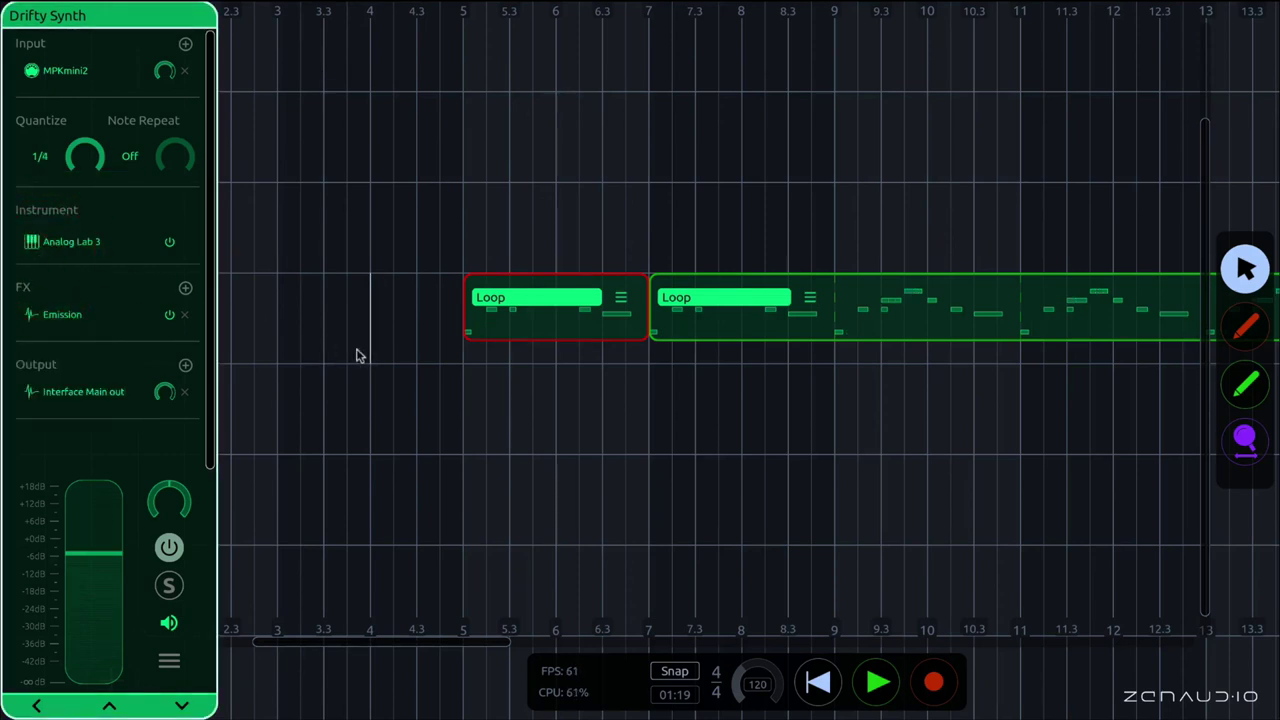
Play back the recorded loop and drag the quantize strength up to 100%.
{"action": "key", "text": "space"}
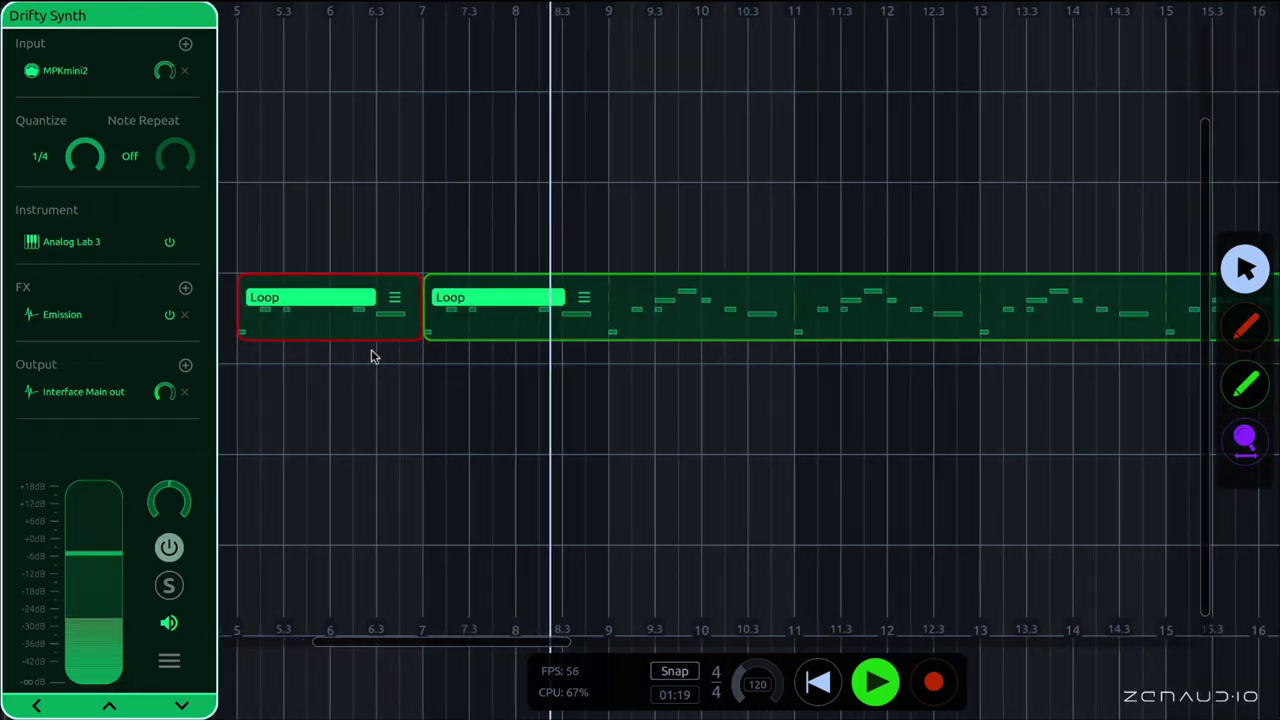
{"action": "scroll", "coordinate": [87, 168], "scroll_direction": "up", "scroll_amount": 2}
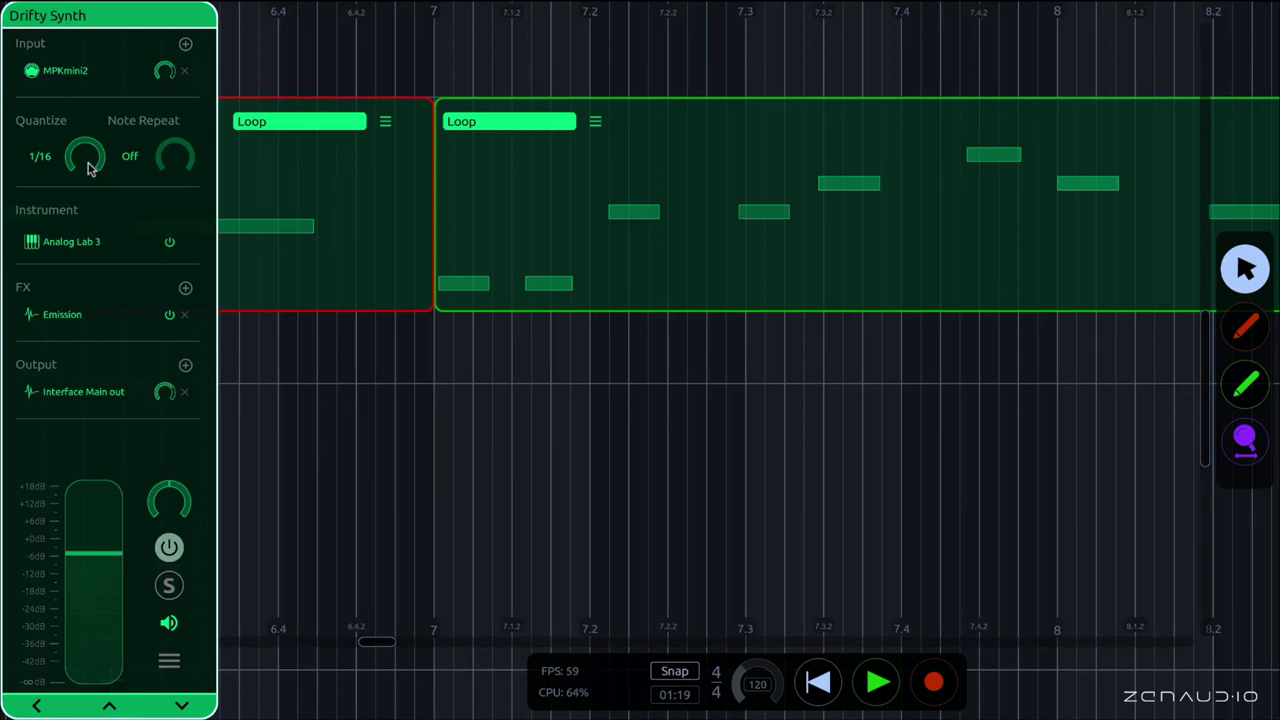
{"action": "left_click_drag", "start_coordinate": [87, 168], "coordinate": [130, 162]}
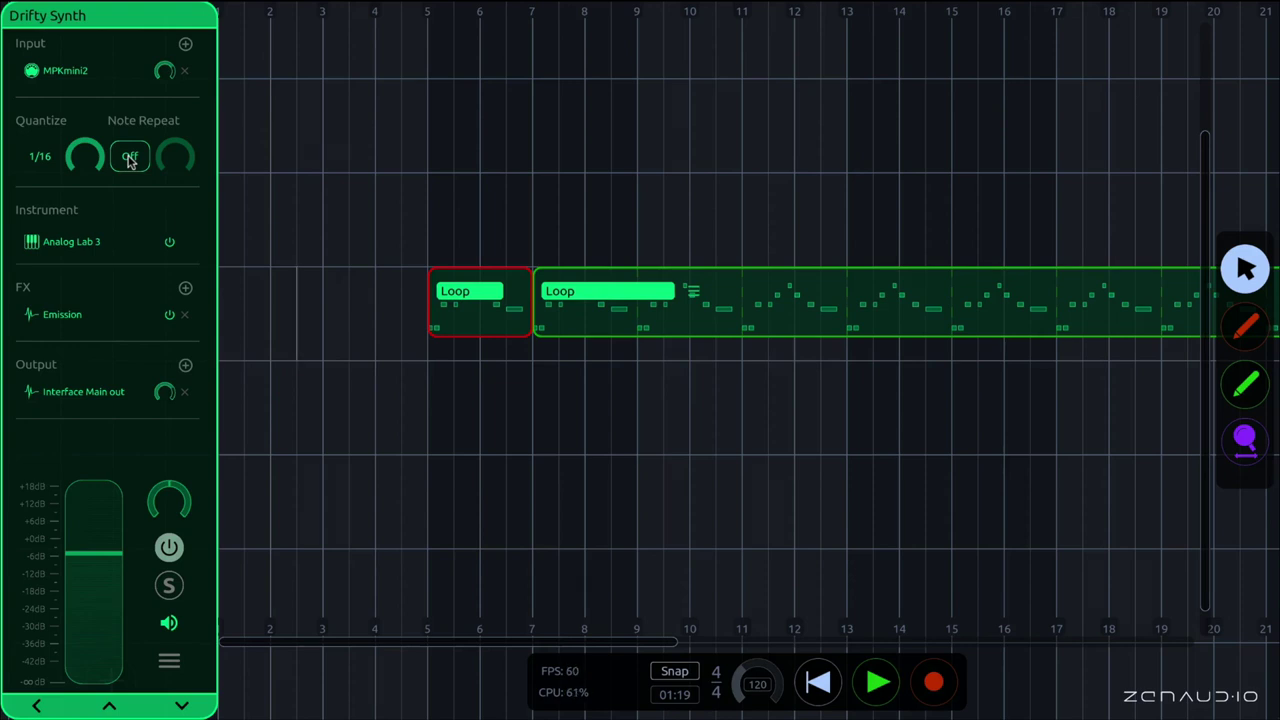
Set Note Repeat to 1/16 and start playback from bar 4.
{"action": "left_click", "coordinate": [130, 160]}
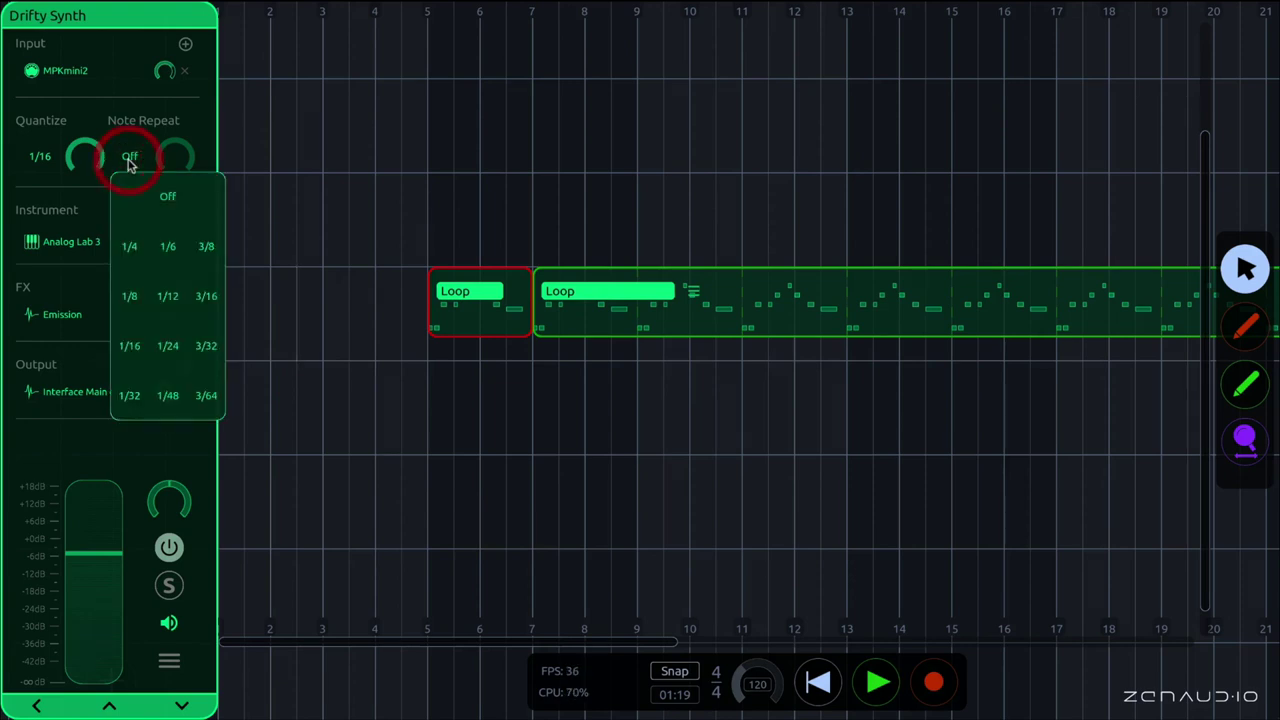
{"action": "left_click", "coordinate": [132, 353]}
{"action": "left_click", "coordinate": [375, 325]}
{"action": "key", "text": "Return"}
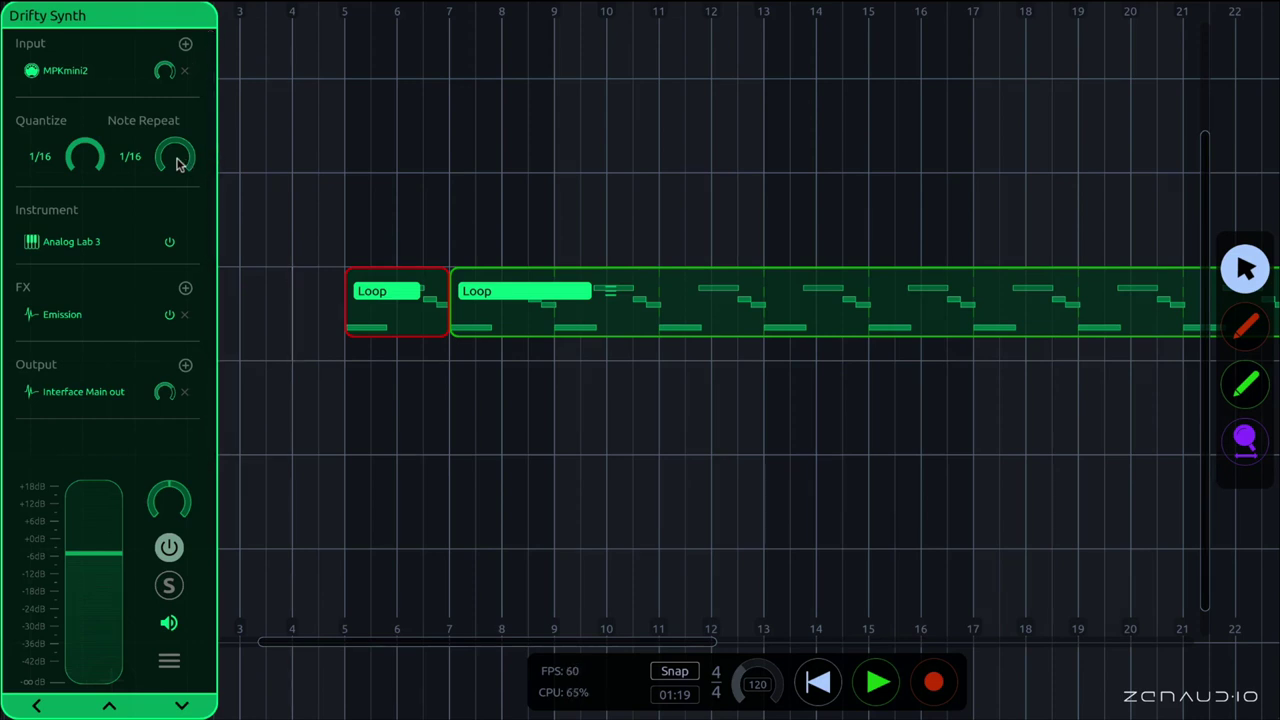
Sweep the Note Repeat swing up, down to 0%, and finally to 100%.
{"action": "scroll", "coordinate": [432, 347], "scroll_direction": "up", "scroll_amount": 5}
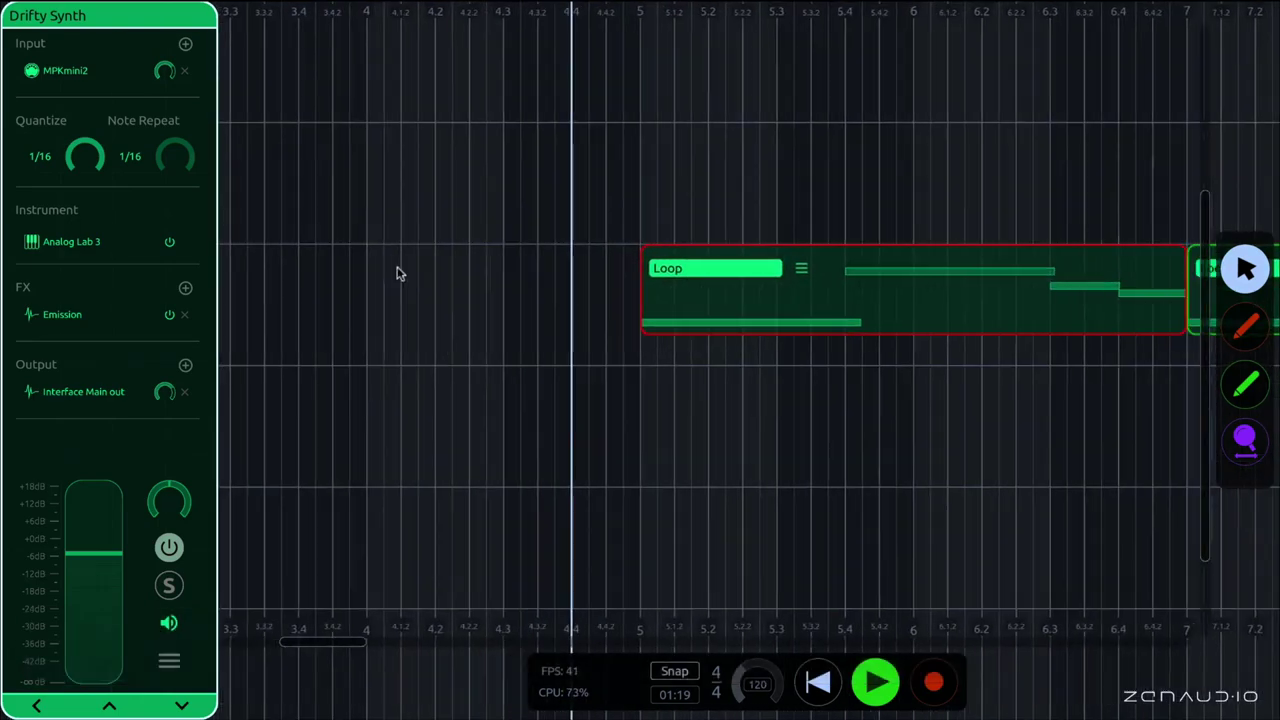
{"action": "left_click_drag", "start_coordinate": [175, 155], "coordinate": [192, 10]}
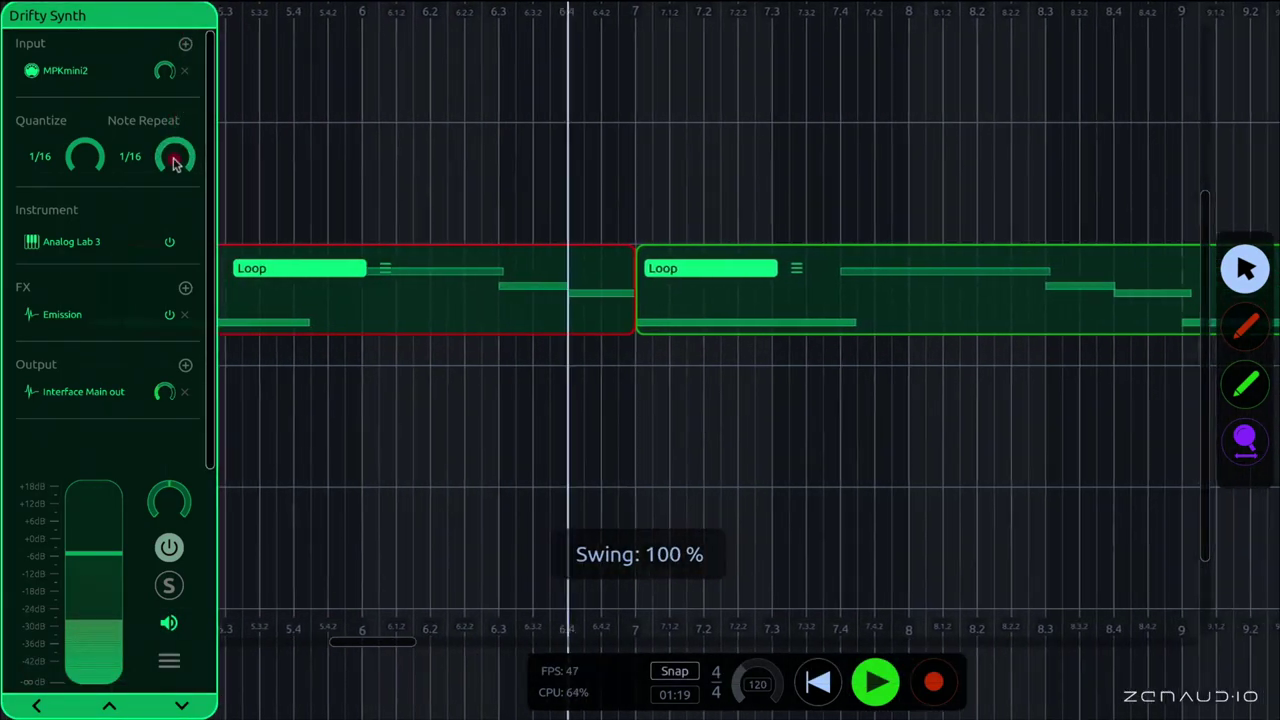
{"action": "left_click_drag", "start_coordinate": [173, 168], "coordinate": [180, 429]}
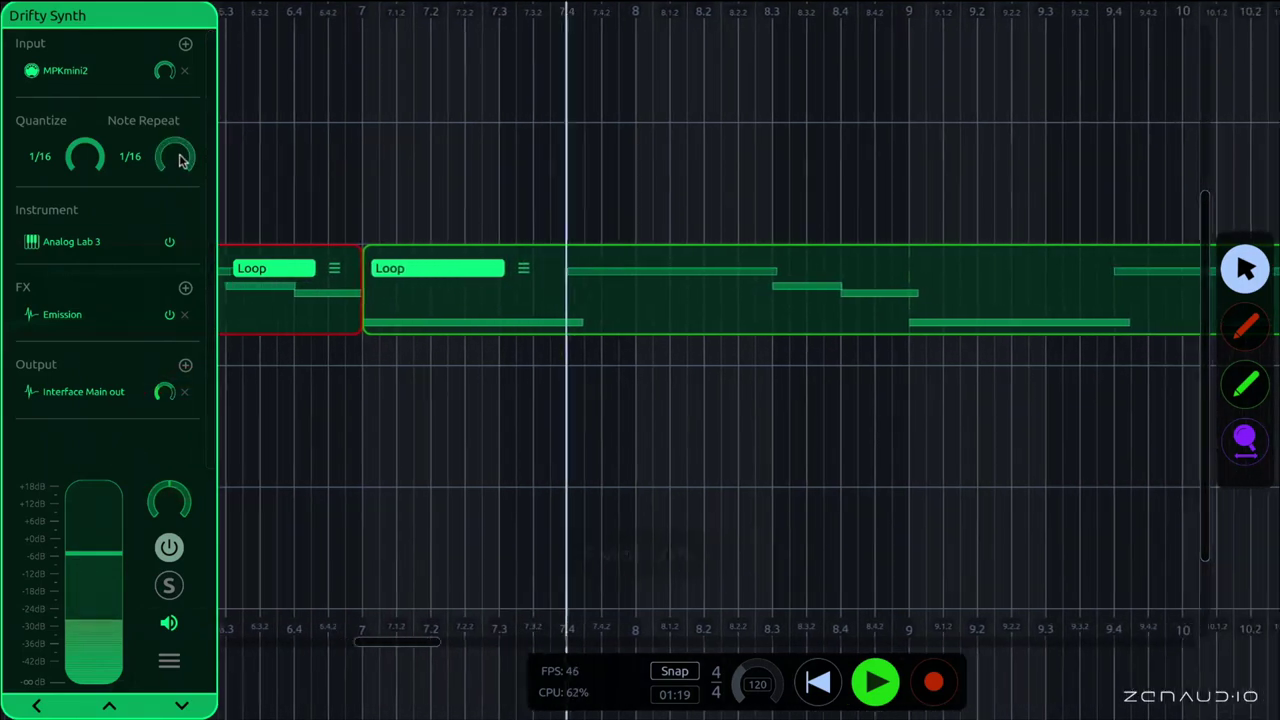
{"action": "left_click_drag", "start_coordinate": [180, 160], "coordinate": [190, 10]}
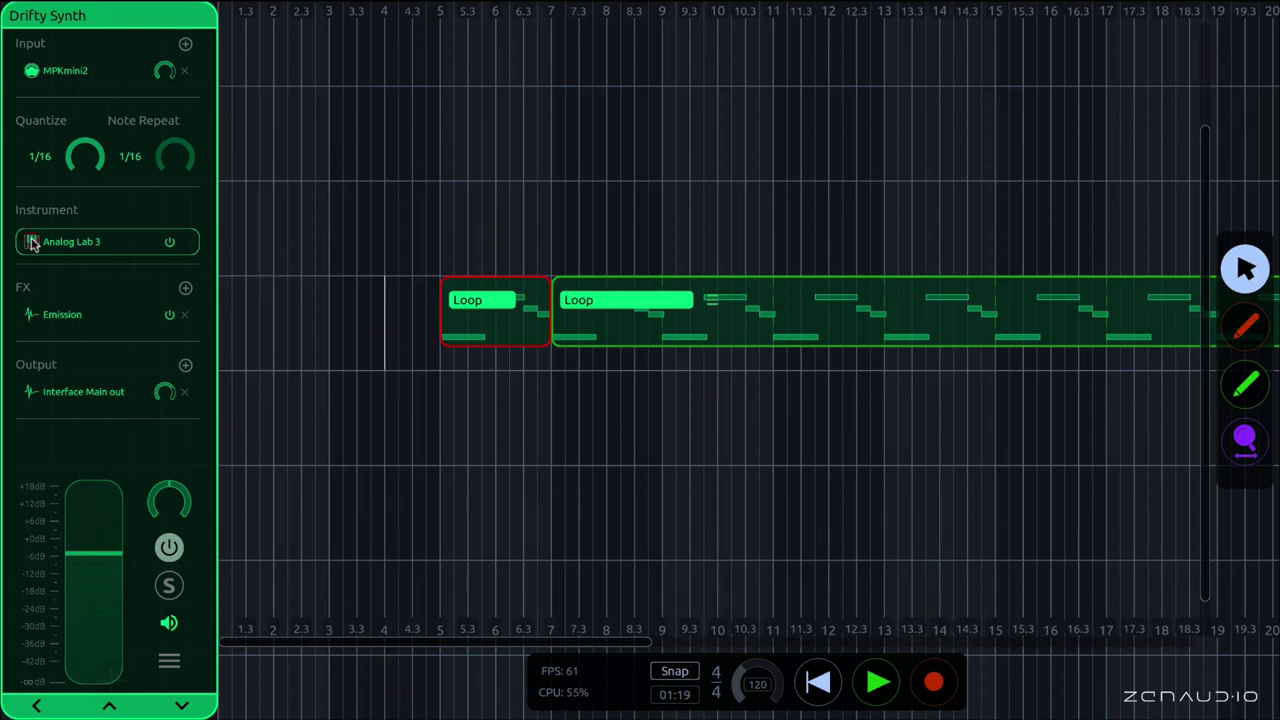
{"action": "left_click", "coordinate": [33, 243]}
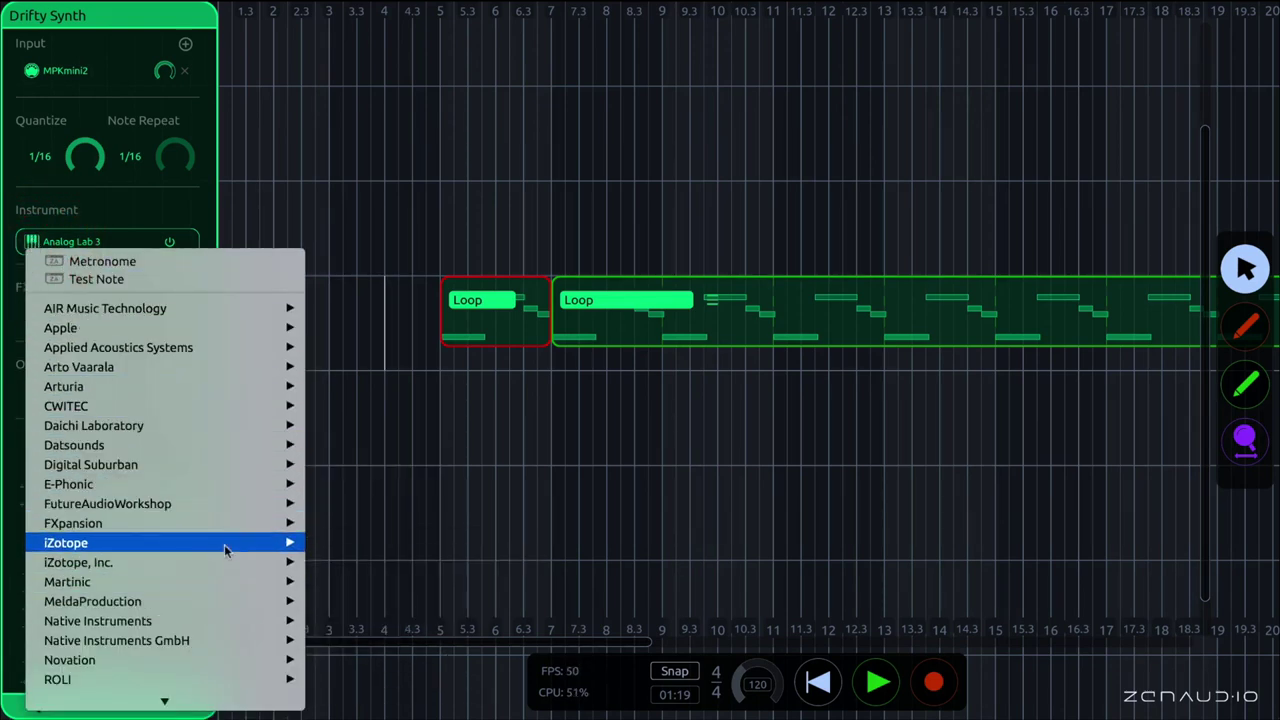
{"action": "left_click", "coordinate": [104, 212]}
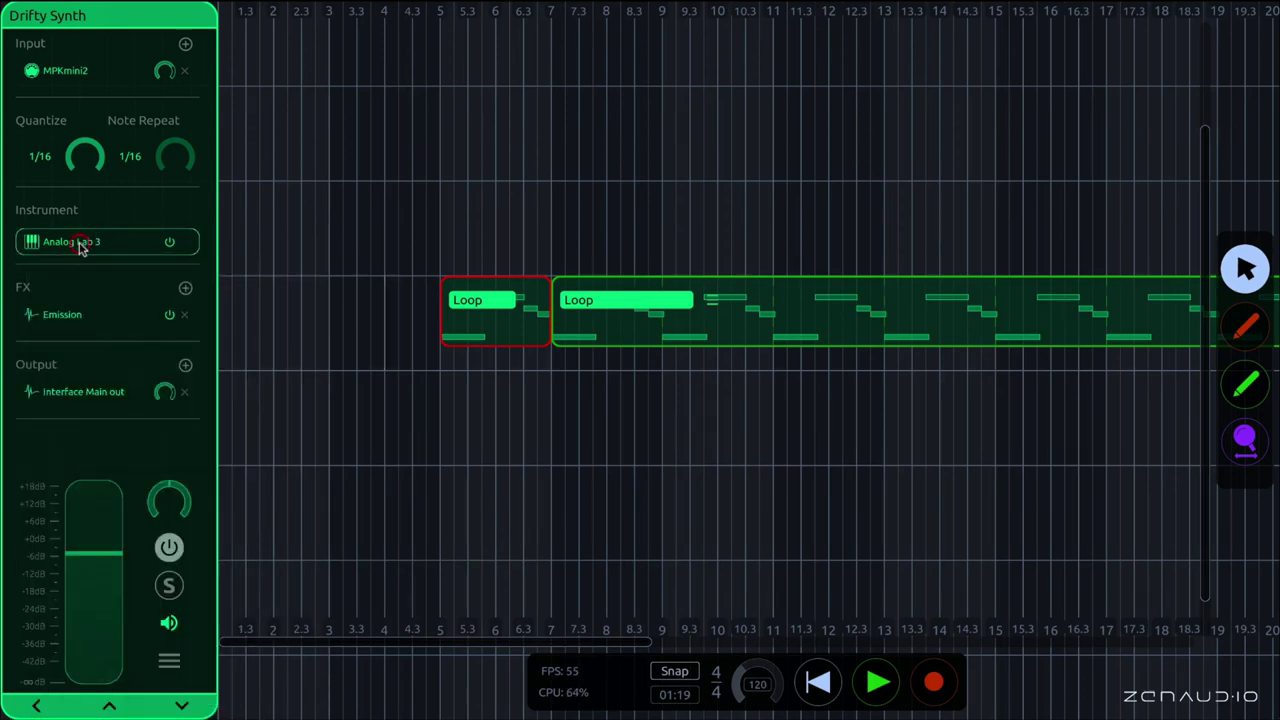
{"action": "left_click", "coordinate": [81, 246]}
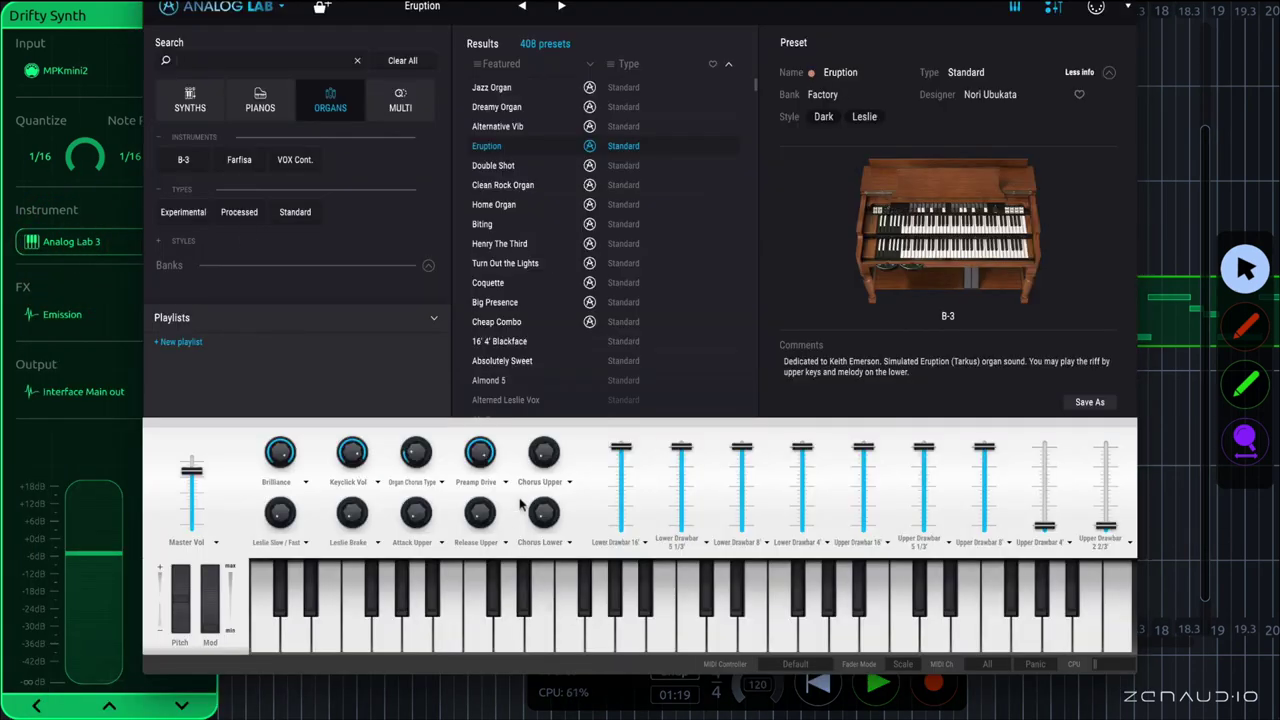
{"action": "left_click", "coordinate": [150, 245]}
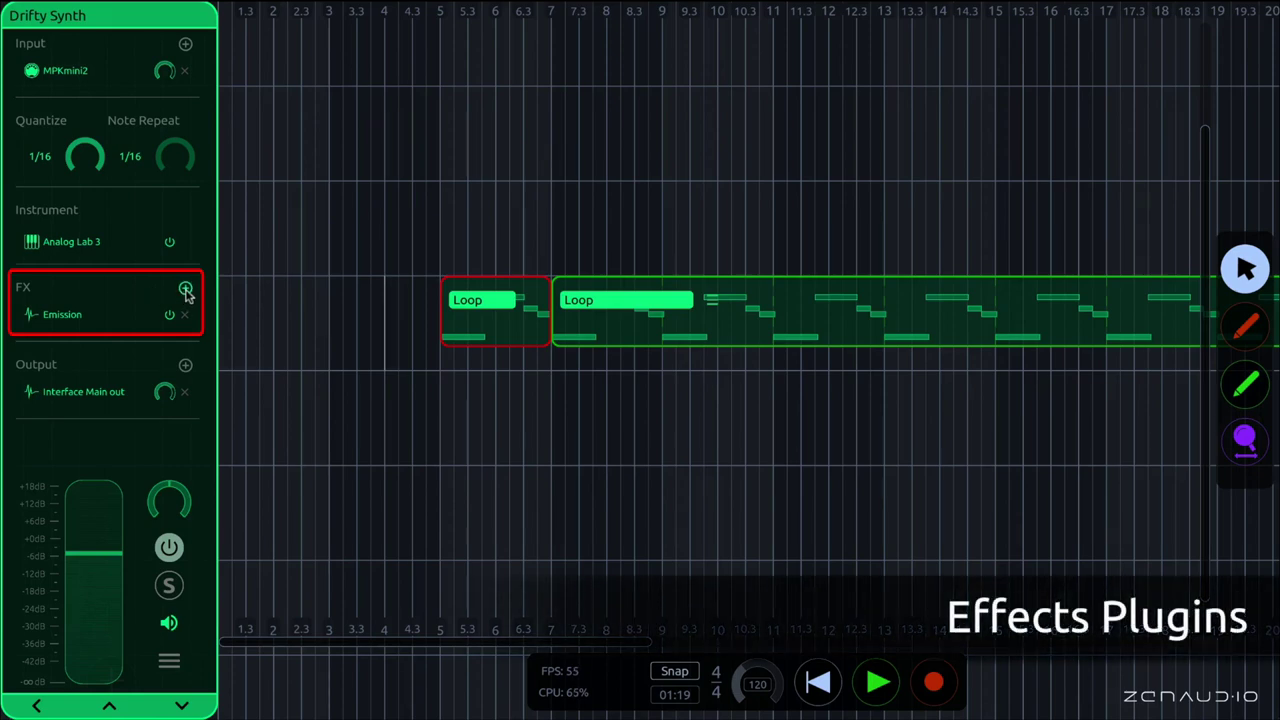
{"action": "left_click", "coordinate": [186, 290]}
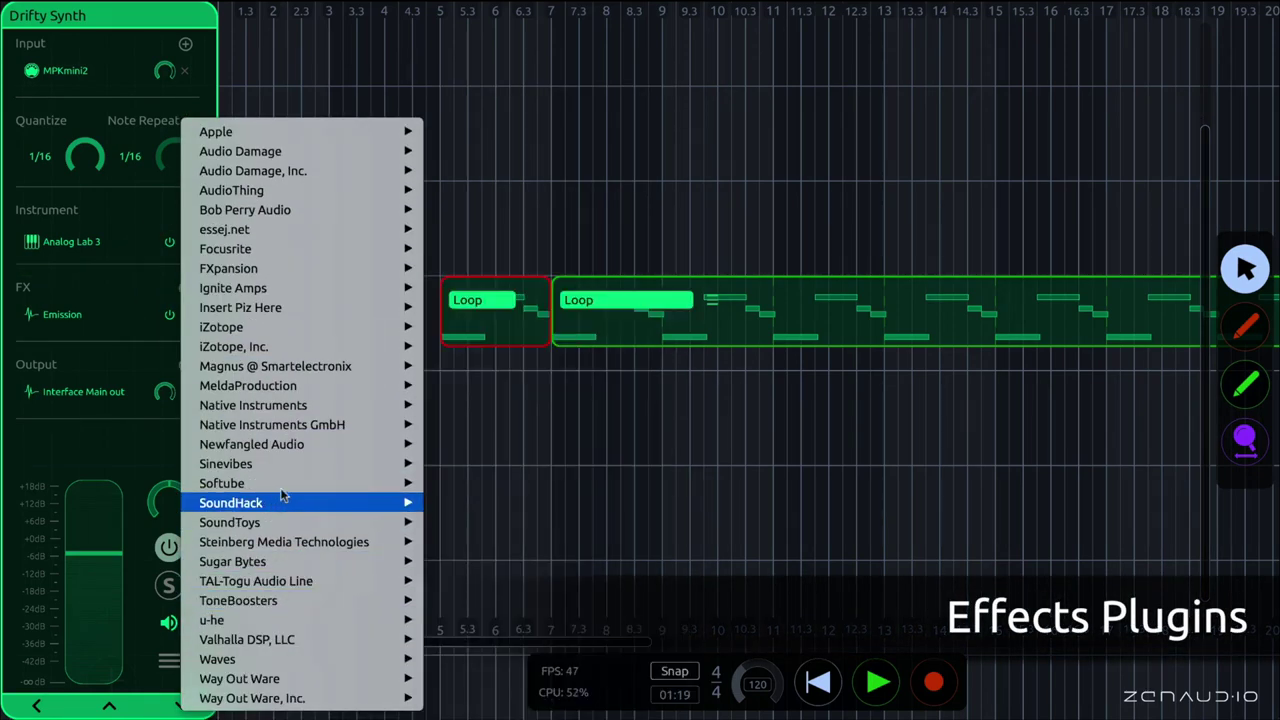
{"action": "mouse_move", "coordinate": [350, 487]}
{"action": "left_click", "coordinate": [499, 607]}
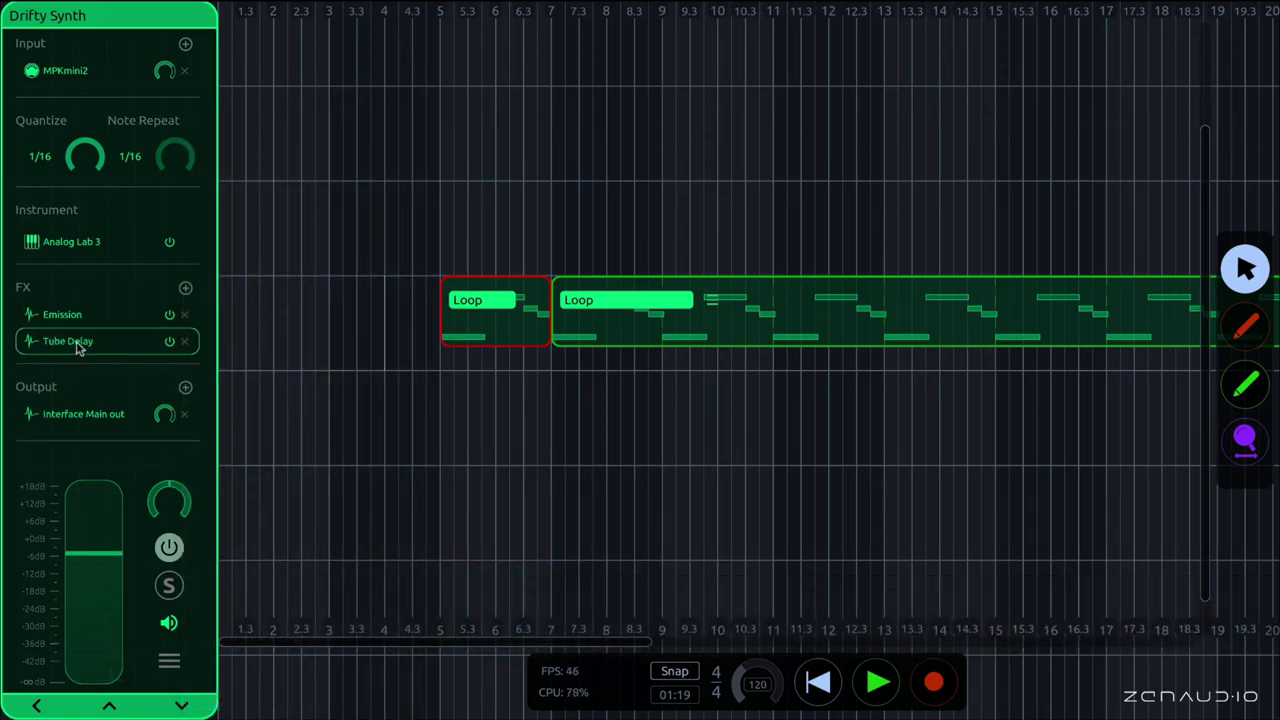
{"action": "left_click", "coordinate": [80, 343]}
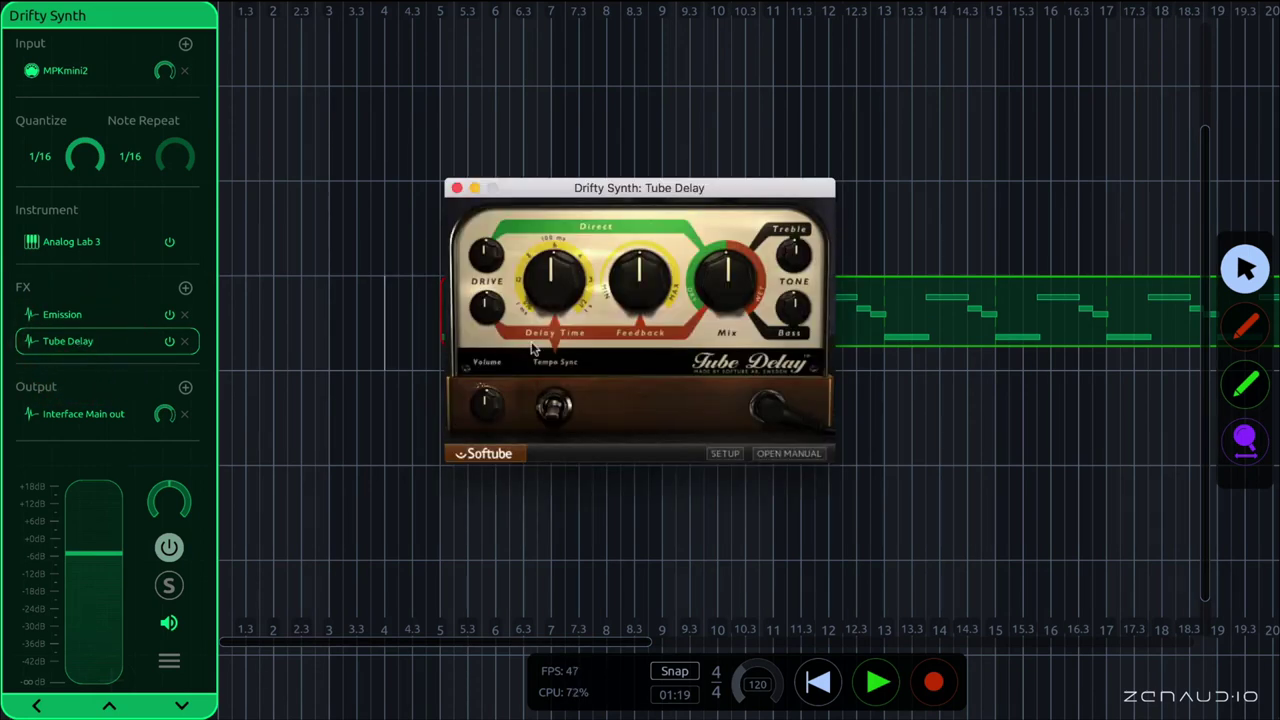
{"action": "left_click_drag", "start_coordinate": [640, 272], "coordinate": [640, 255]}
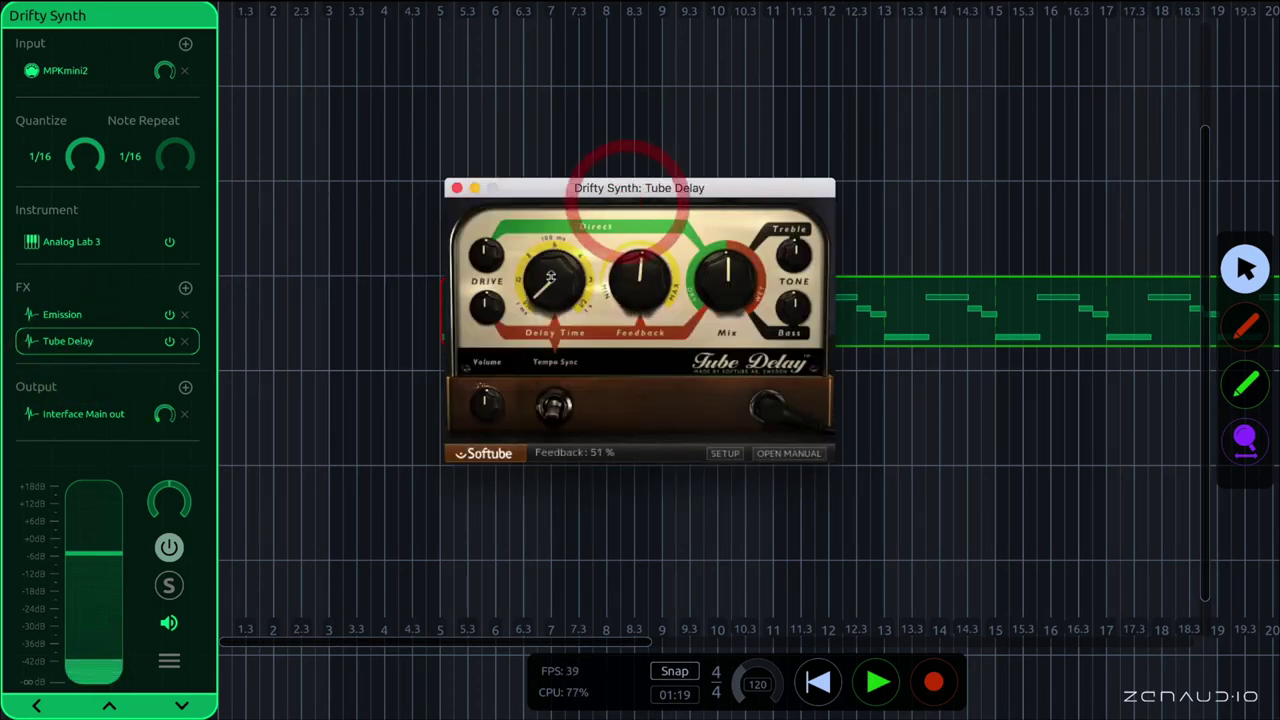
{"action": "left_click_drag", "start_coordinate": [546, 287], "coordinate": [552, 262]}
{"action": "left_click", "coordinate": [457, 188]}
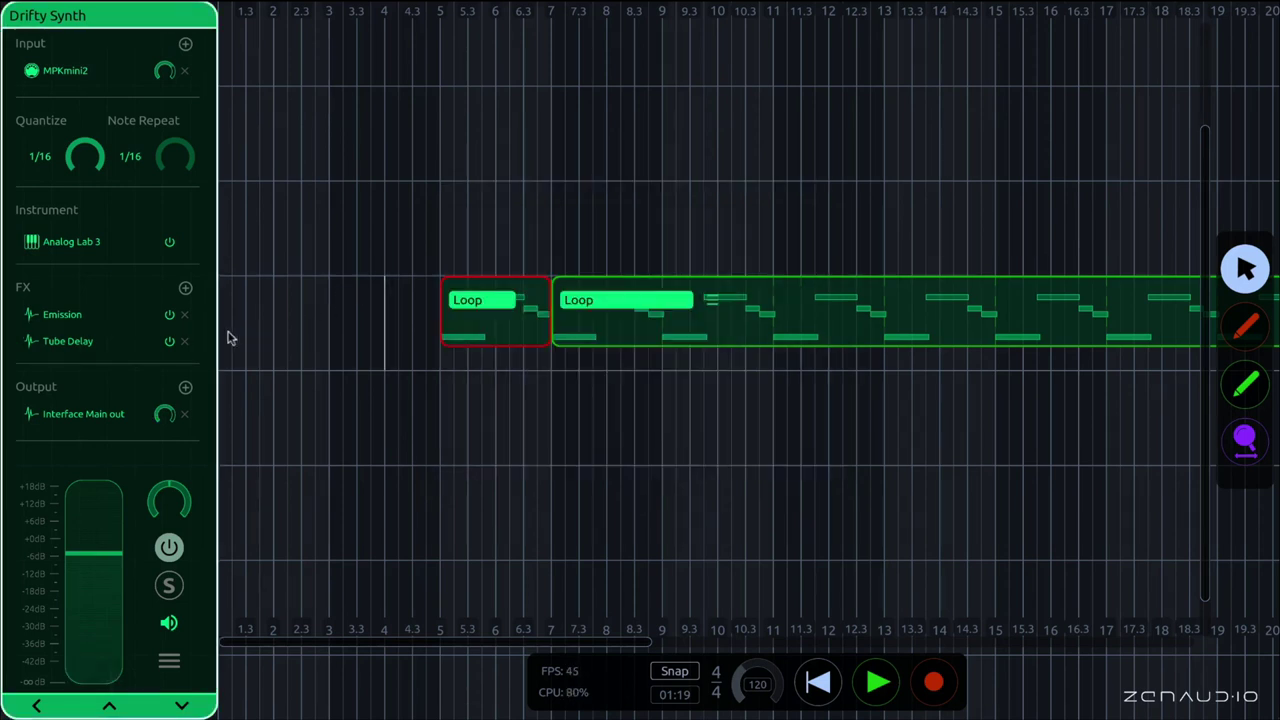
{"action": "left_click", "coordinate": [170, 342]}
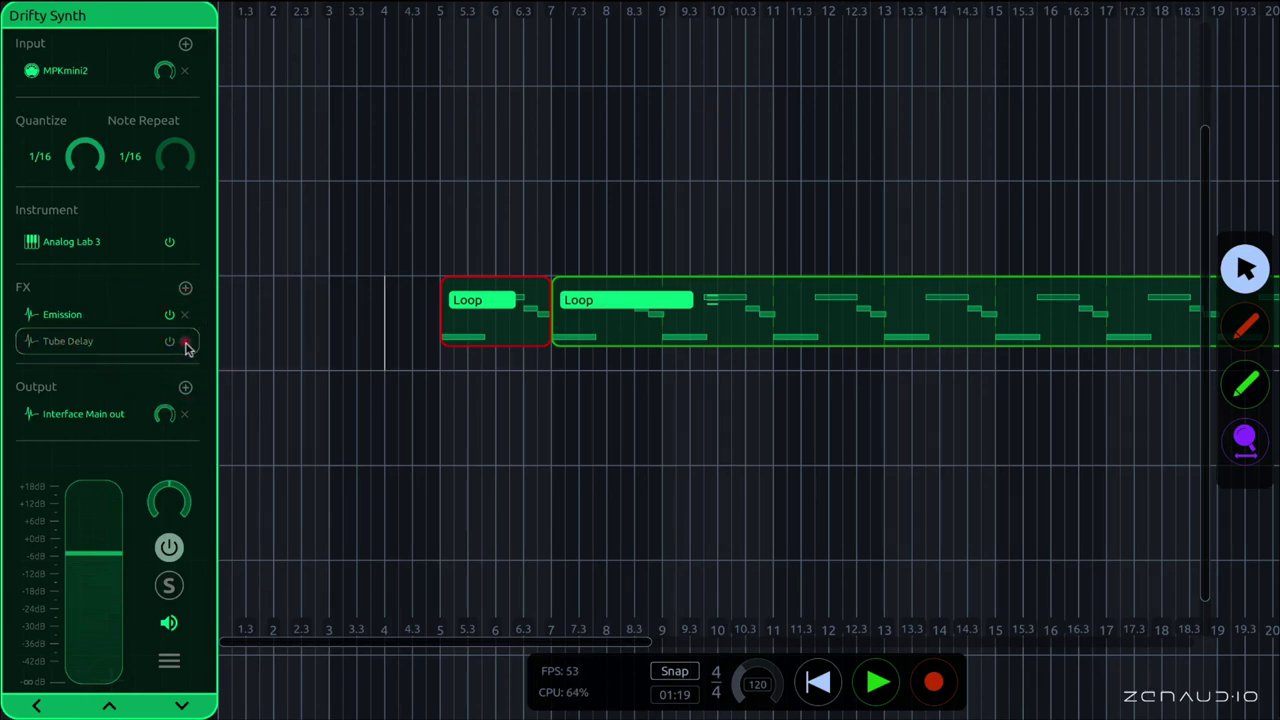
{"action": "left_click", "coordinate": [185, 342]}
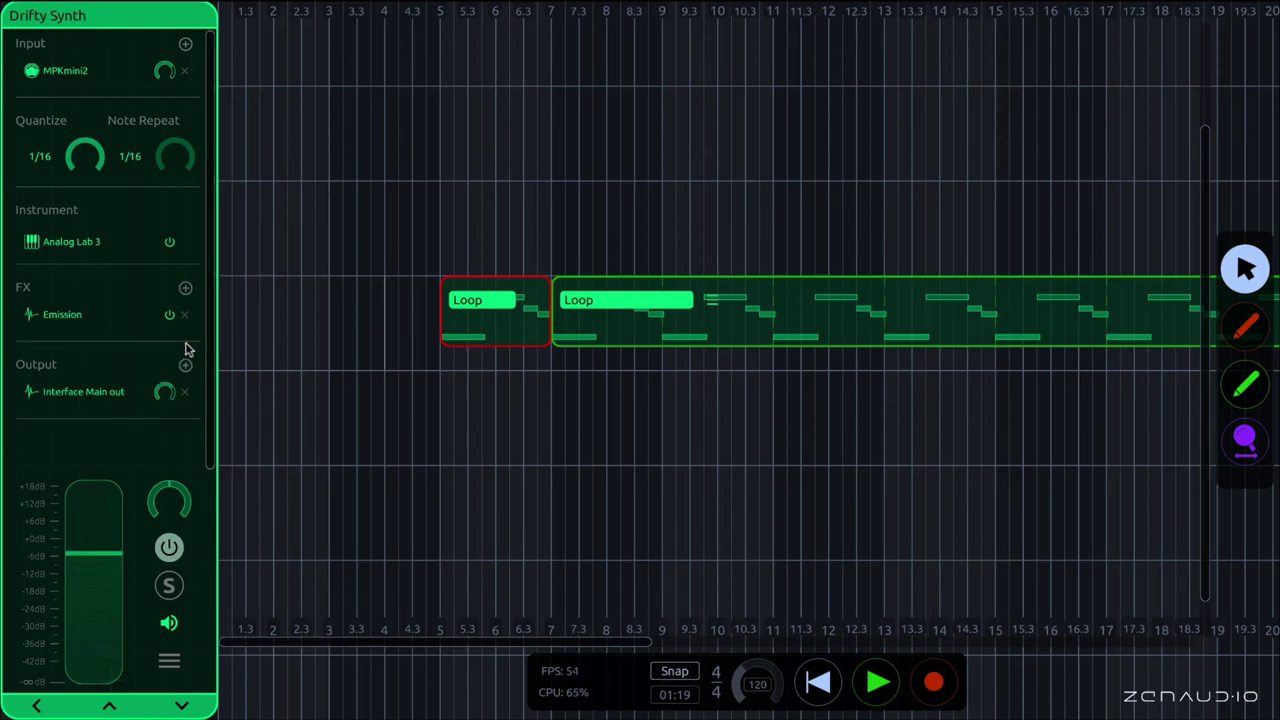
Flip between Guitar Crunch and Drifty Synth, then reset Drifty Synth's Interface Main out gain to 0.0 dB.
{"action": "key", "text": "Up"}
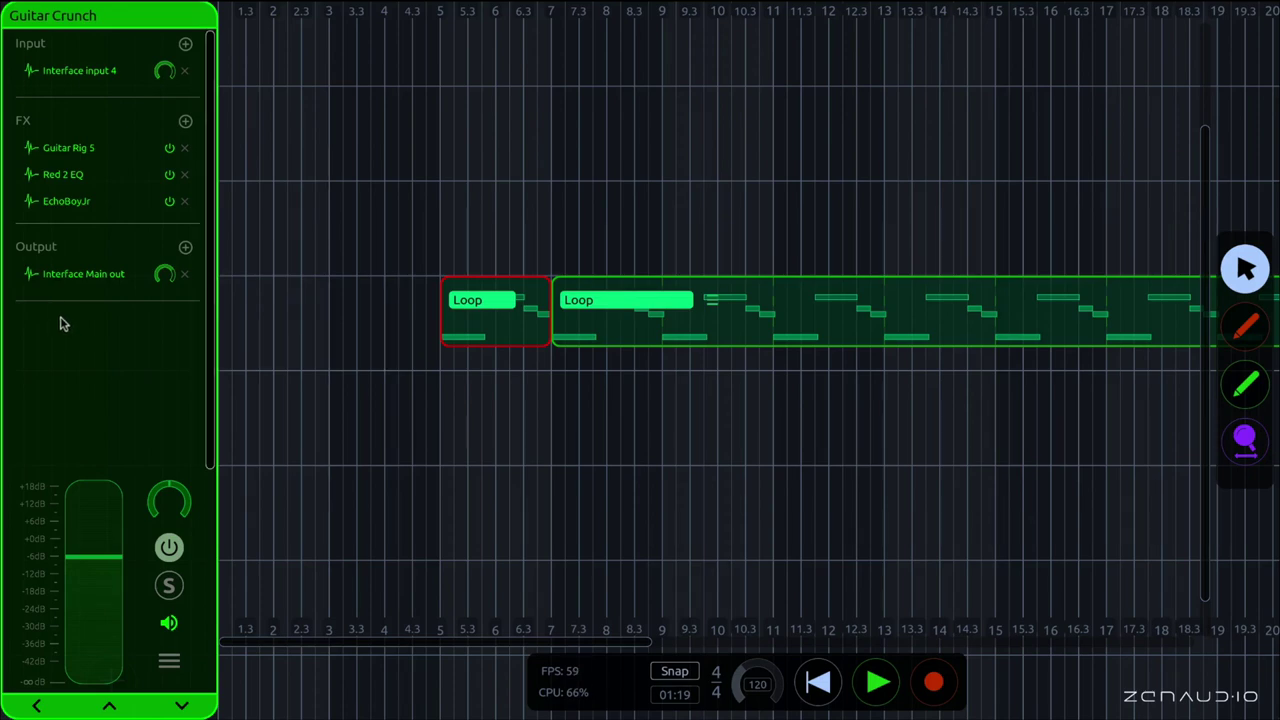
{"action": "key", "text": "Down"}
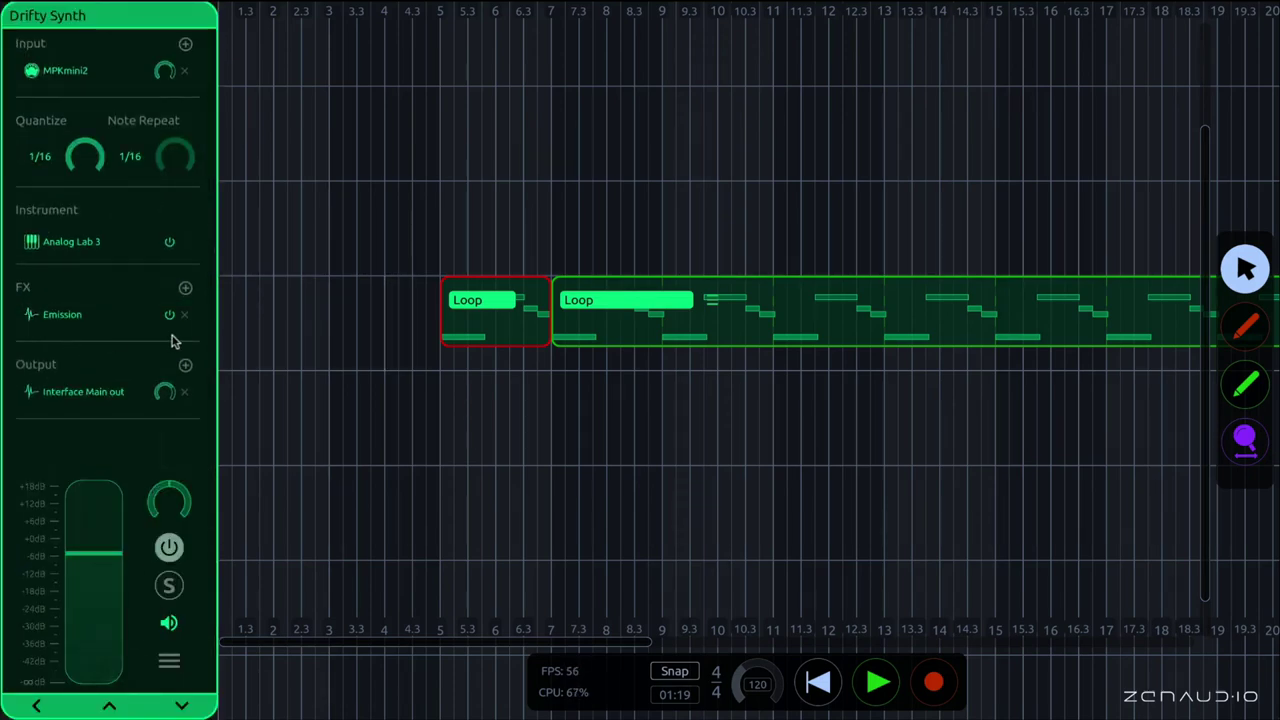
{"action": "key", "text": "Down"}
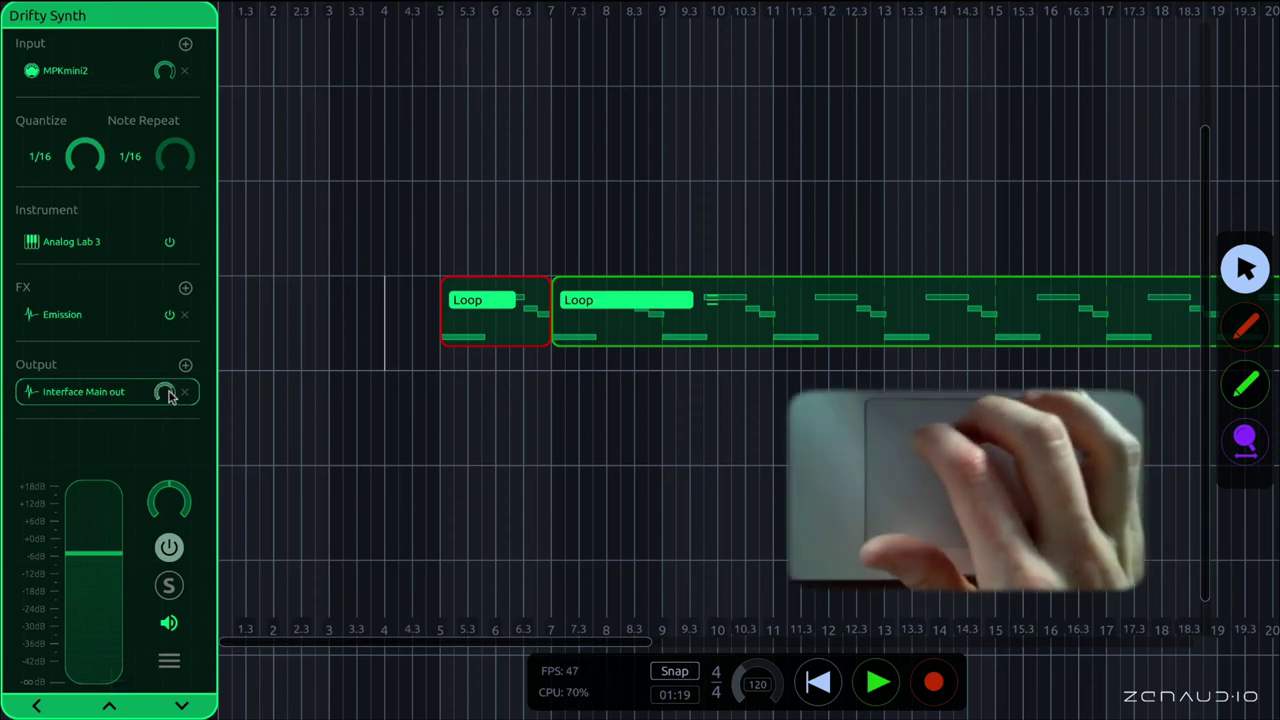
{"action": "mouse_move", "coordinate": [168, 396]}
{"action": "scroll", "coordinate": [168, 396], "scroll_direction": "down", "scroll_amount": 10}
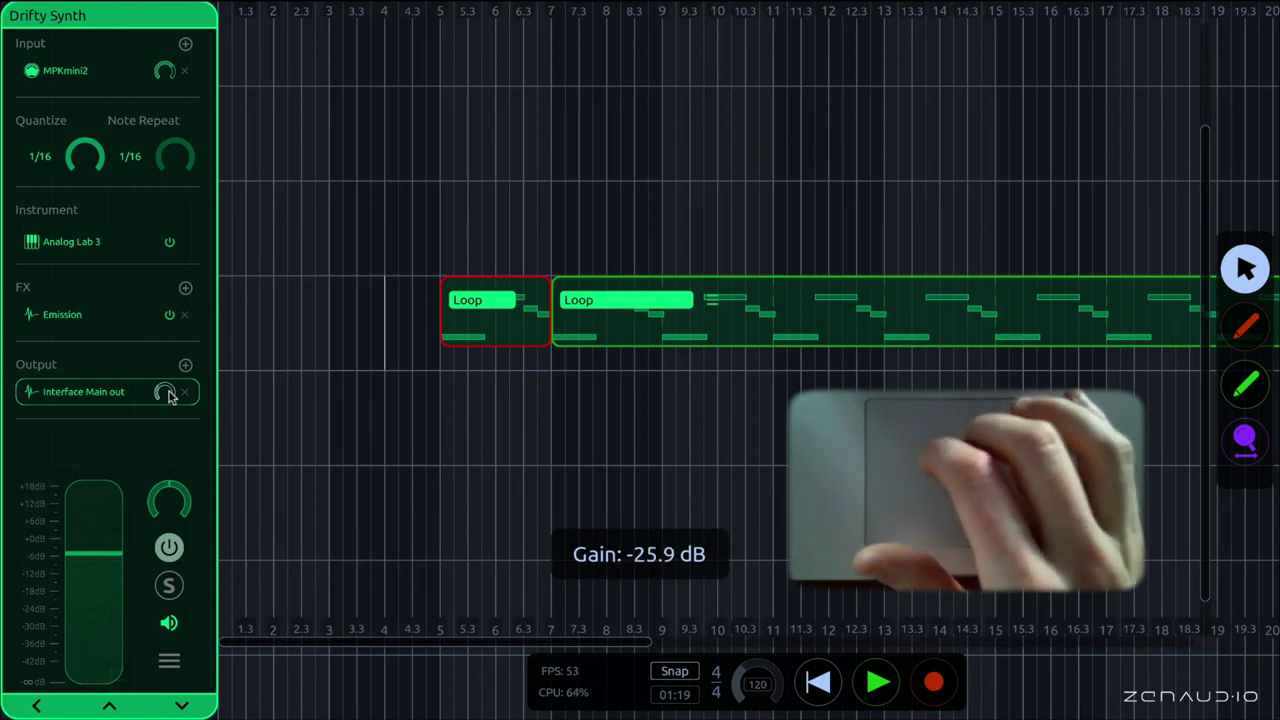
{"action": "double_click", "coordinate": [168, 396]}
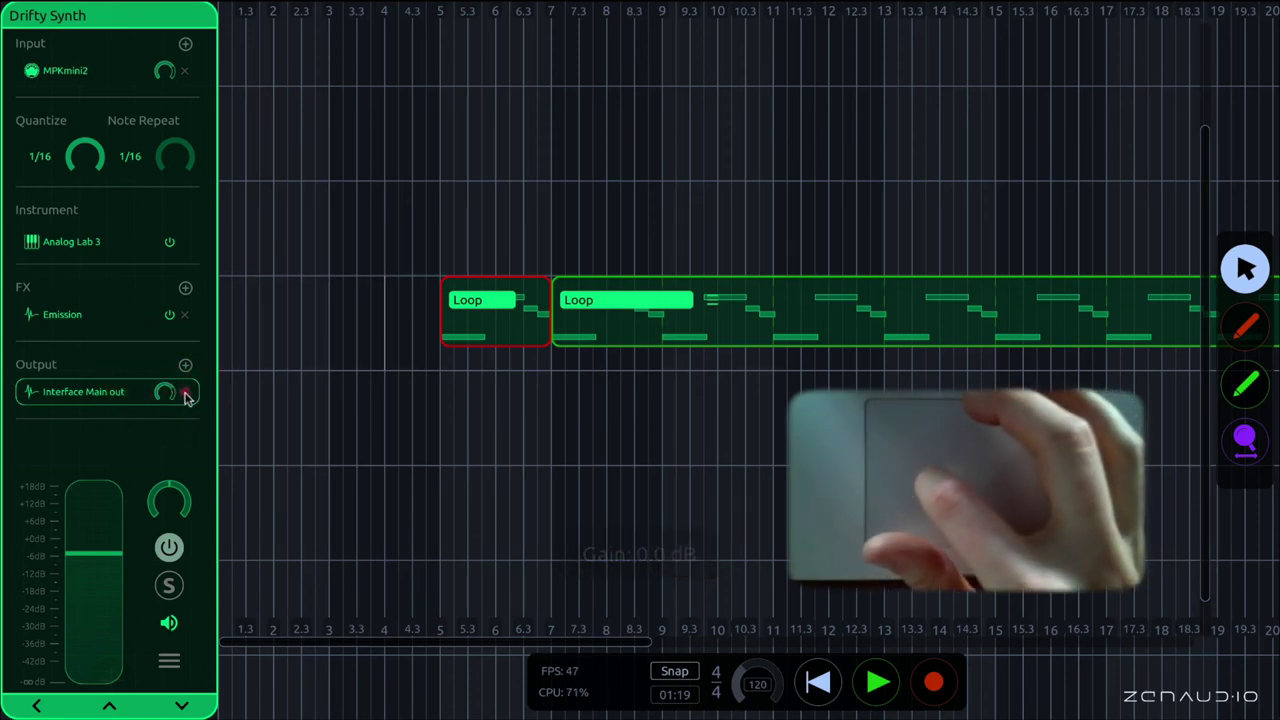
Remove and re-add Interface Main out as Drifty Synth's output, then browse output tracks without adding one.
{"action": "left_click", "coordinate": [185, 396]}
{"action": "left_click", "coordinate": [185, 366]}
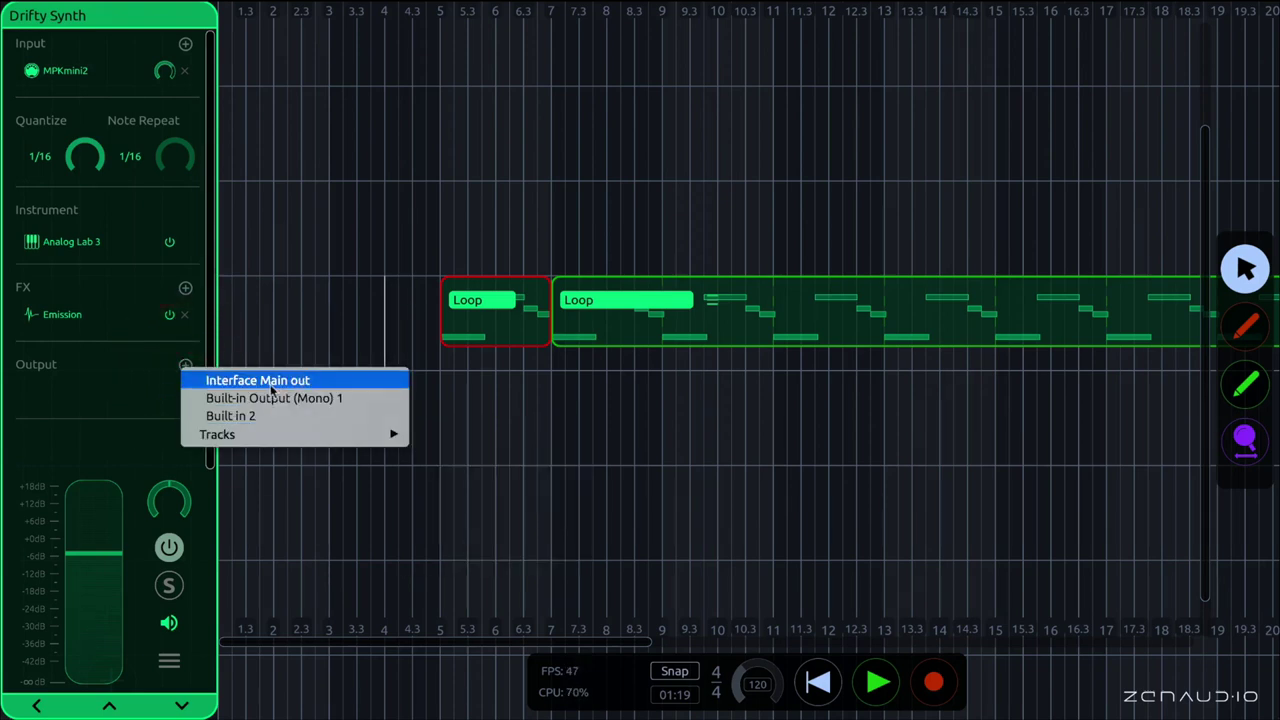
{"action": "left_click", "coordinate": [189, 375]}
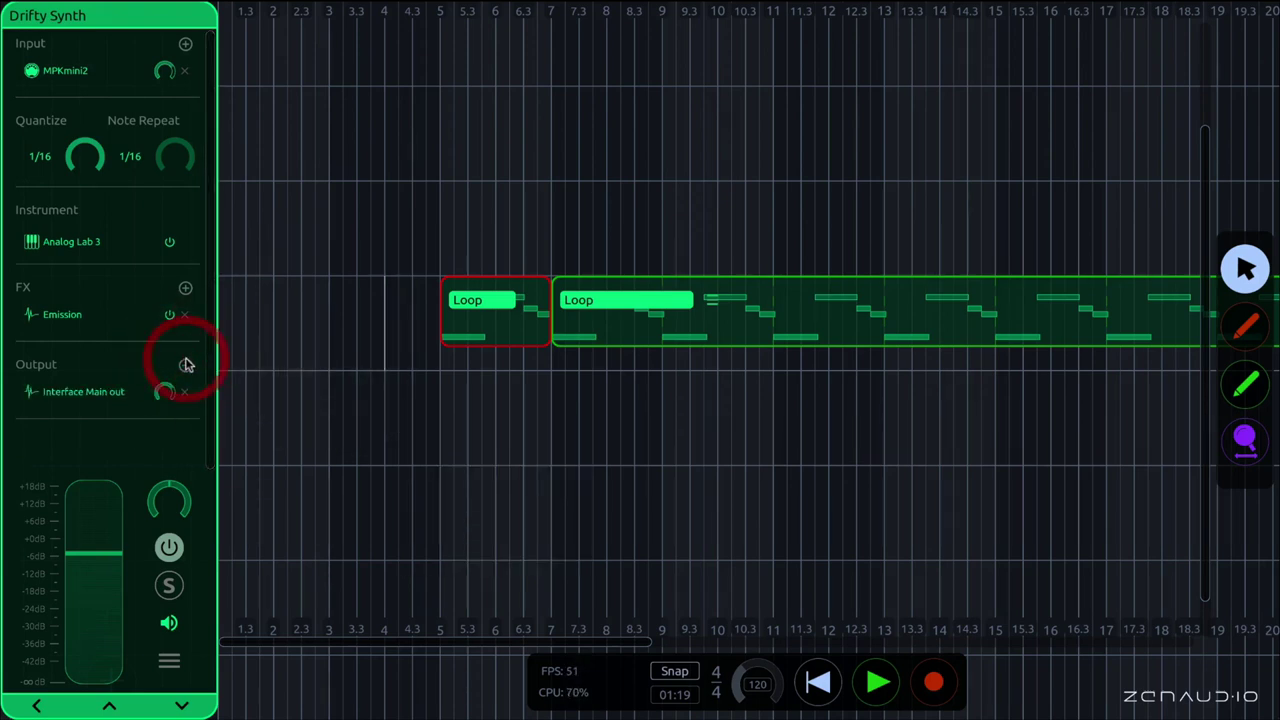
{"action": "left_click", "coordinate": [186, 364]}
{"action": "mouse_move", "coordinate": [251, 437]}
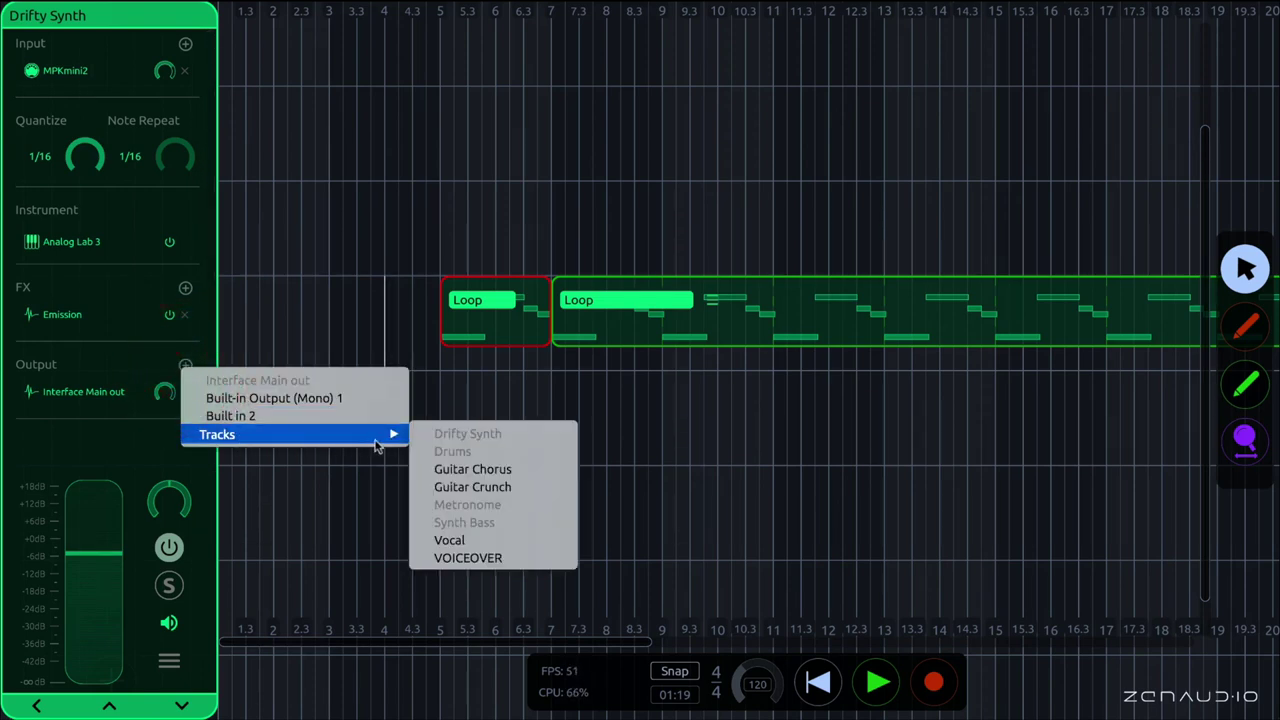
{"action": "left_click", "coordinate": [472, 469]}
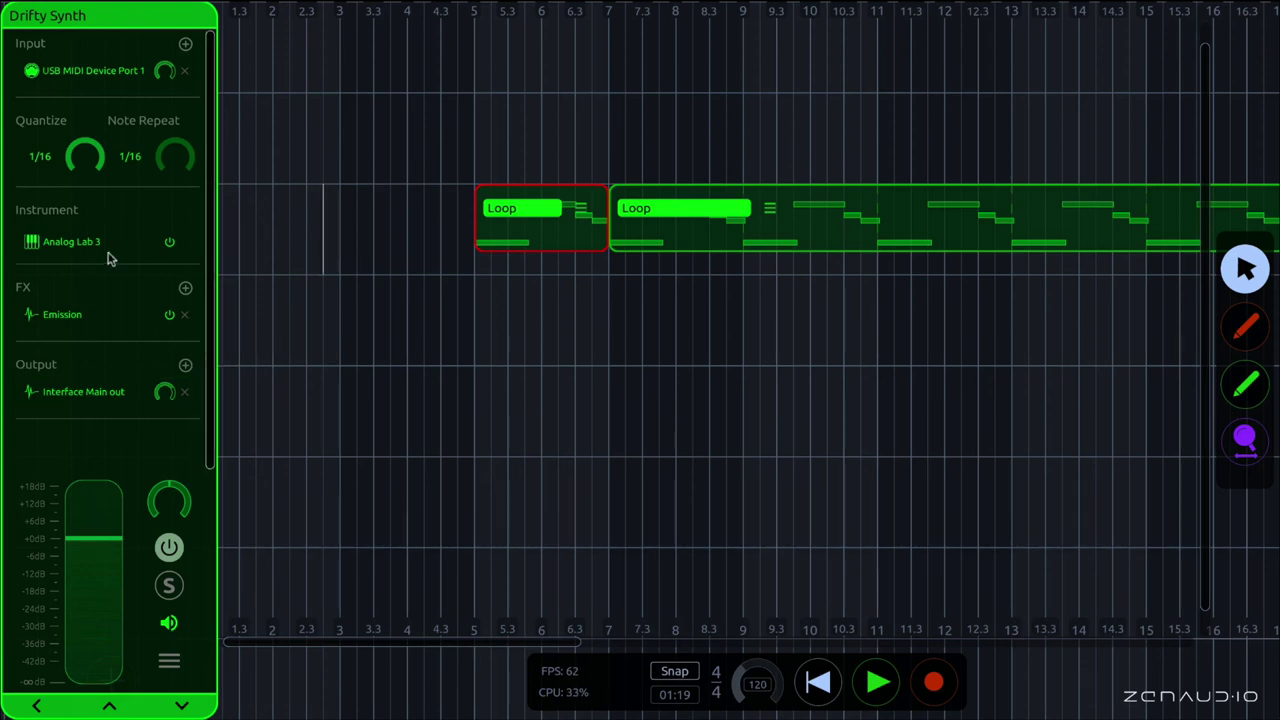
Add a send to the REVERB track and raise its level to about 10.8 dB.
{"action": "left_click", "coordinate": [185, 368]}
{"action": "mouse_move", "coordinate": [211, 440]}
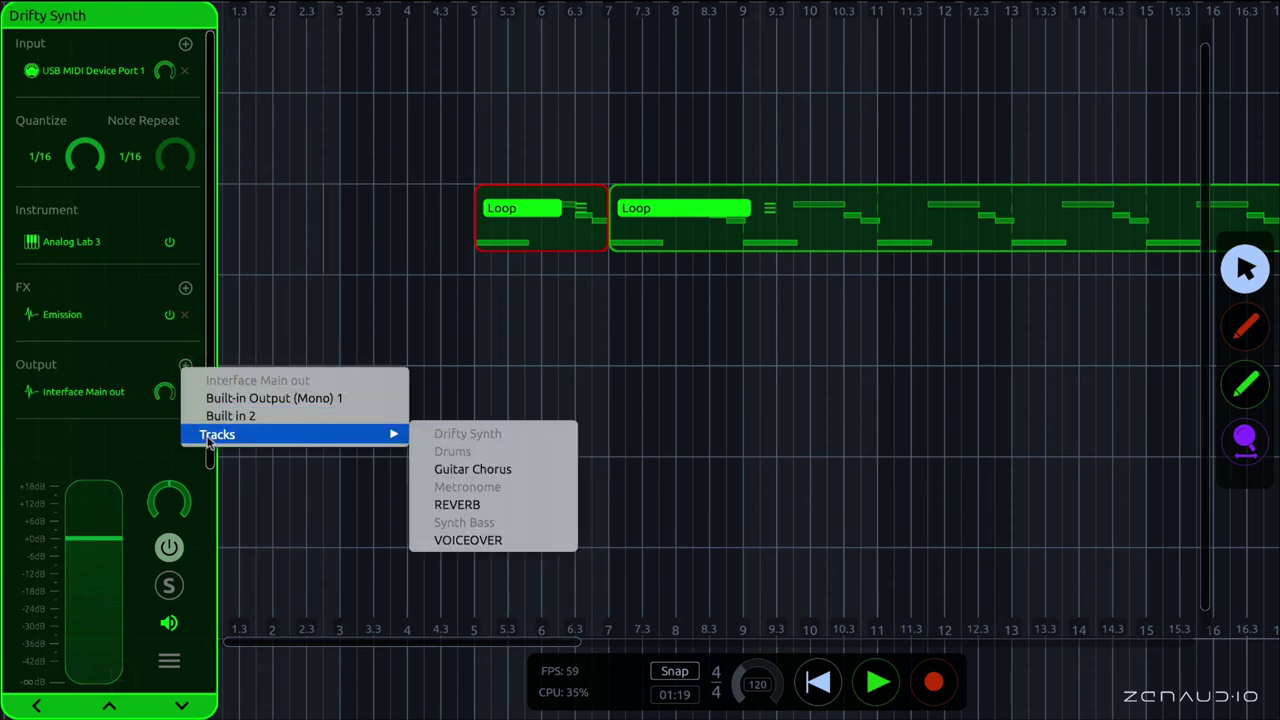
{"action": "left_click", "coordinate": [469, 505]}
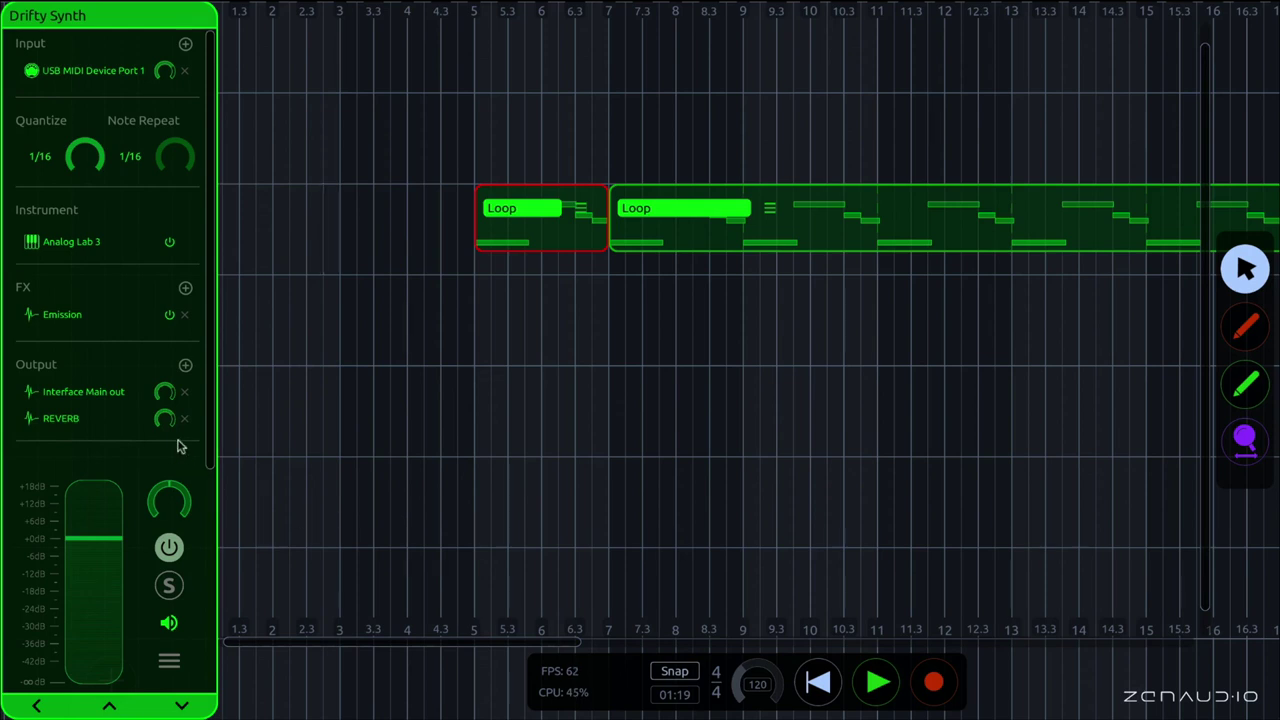
{"action": "scroll", "coordinate": [164, 420], "scroll_direction": "up", "scroll_amount": 5}
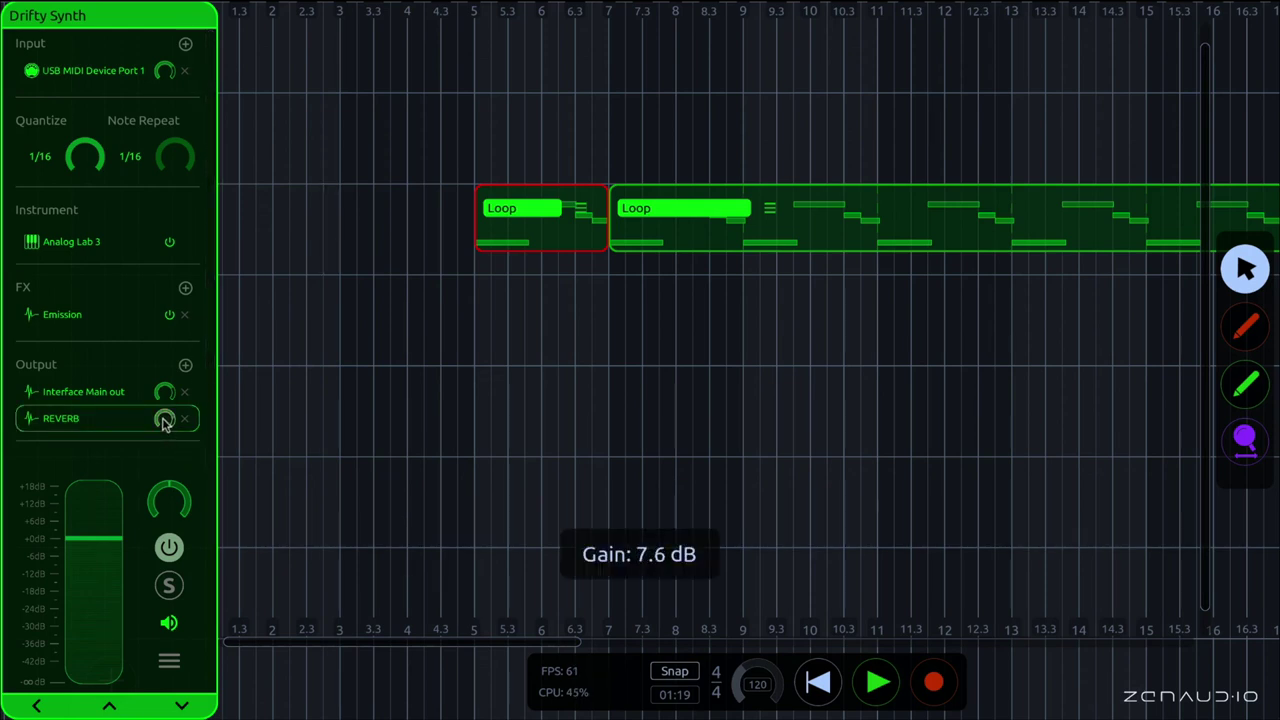
{"action": "scroll", "coordinate": [164, 421], "scroll_direction": "up", "scroll_amount": 3}
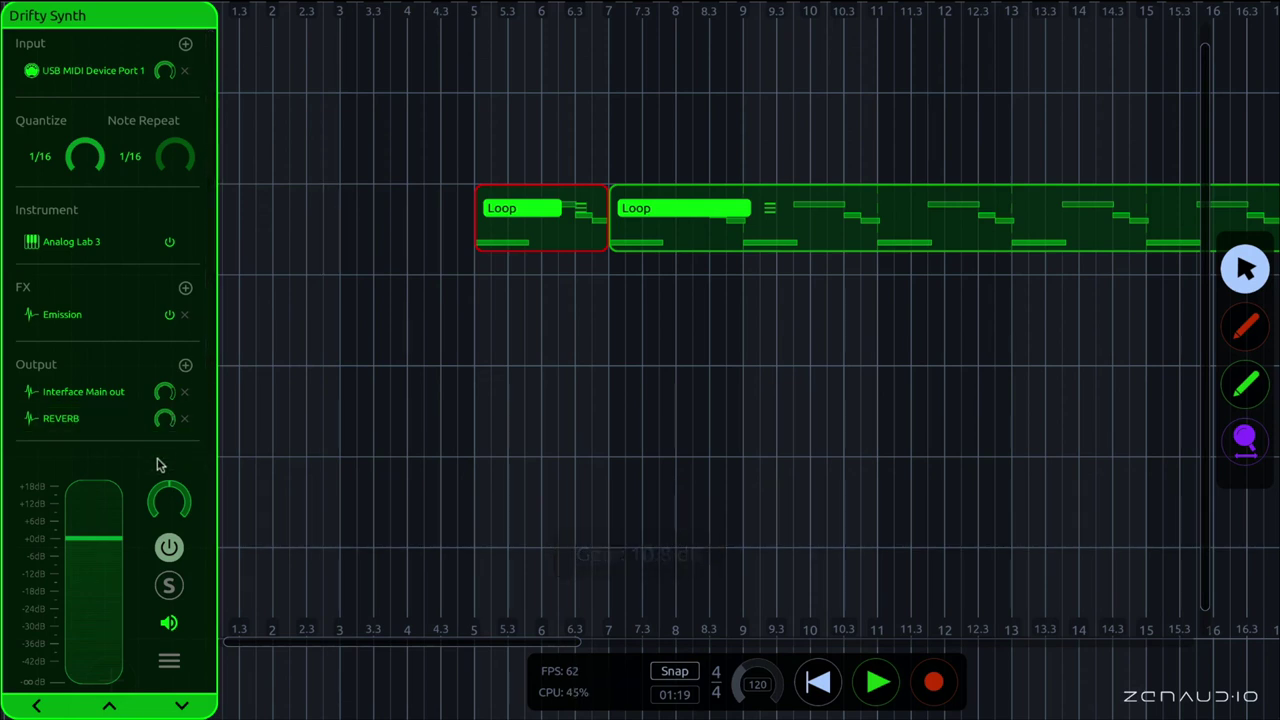
From the track list, open REVERB, lower its Drifty Synth input to about -14 dB, and close it.
{"action": "key", "text": "t"}
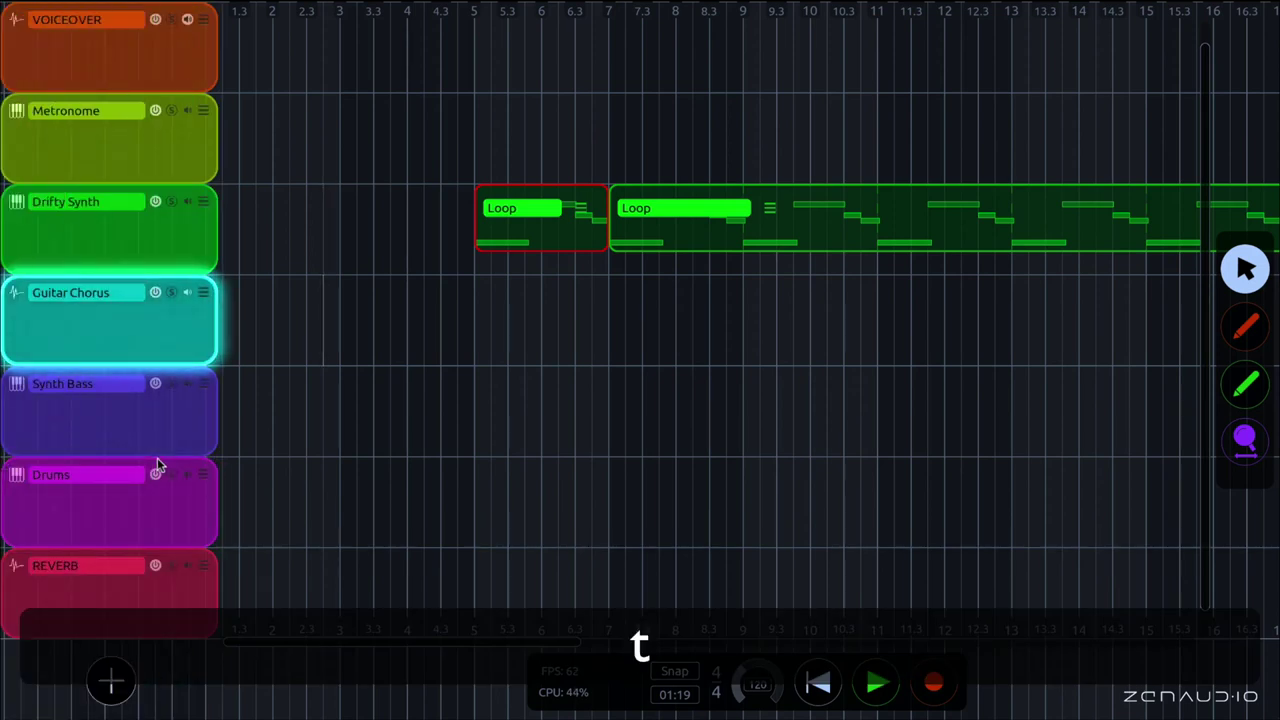
{"action": "left_click", "coordinate": [110, 592]}
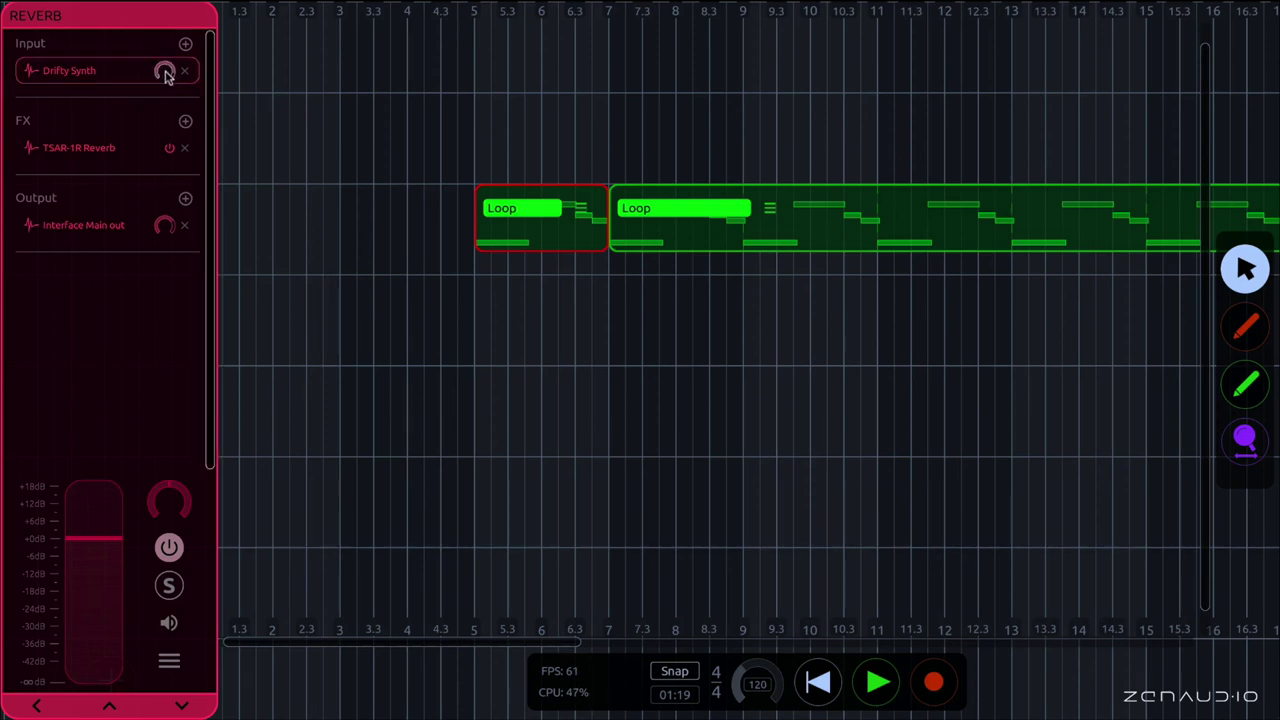
{"action": "scroll", "coordinate": [165, 72], "scroll_direction": "down", "scroll_amount": 10}
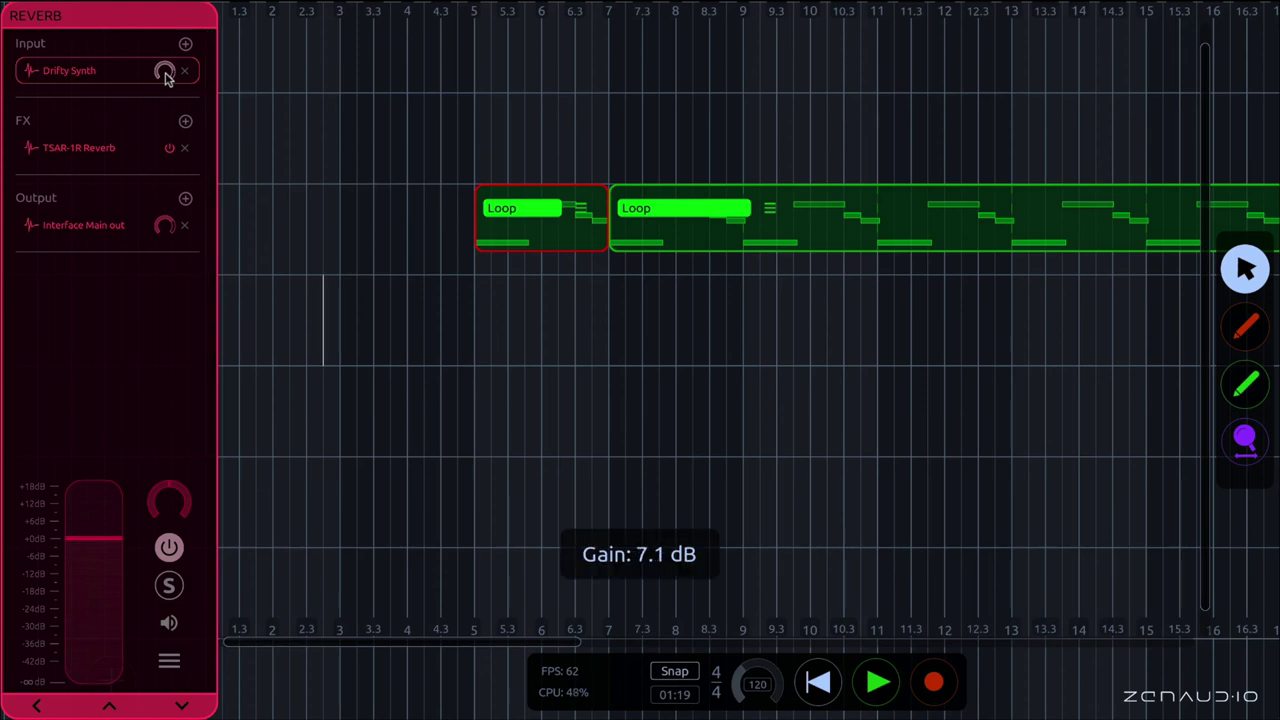
{"action": "scroll", "coordinate": [165, 72], "scroll_direction": "down", "scroll_amount": 4}
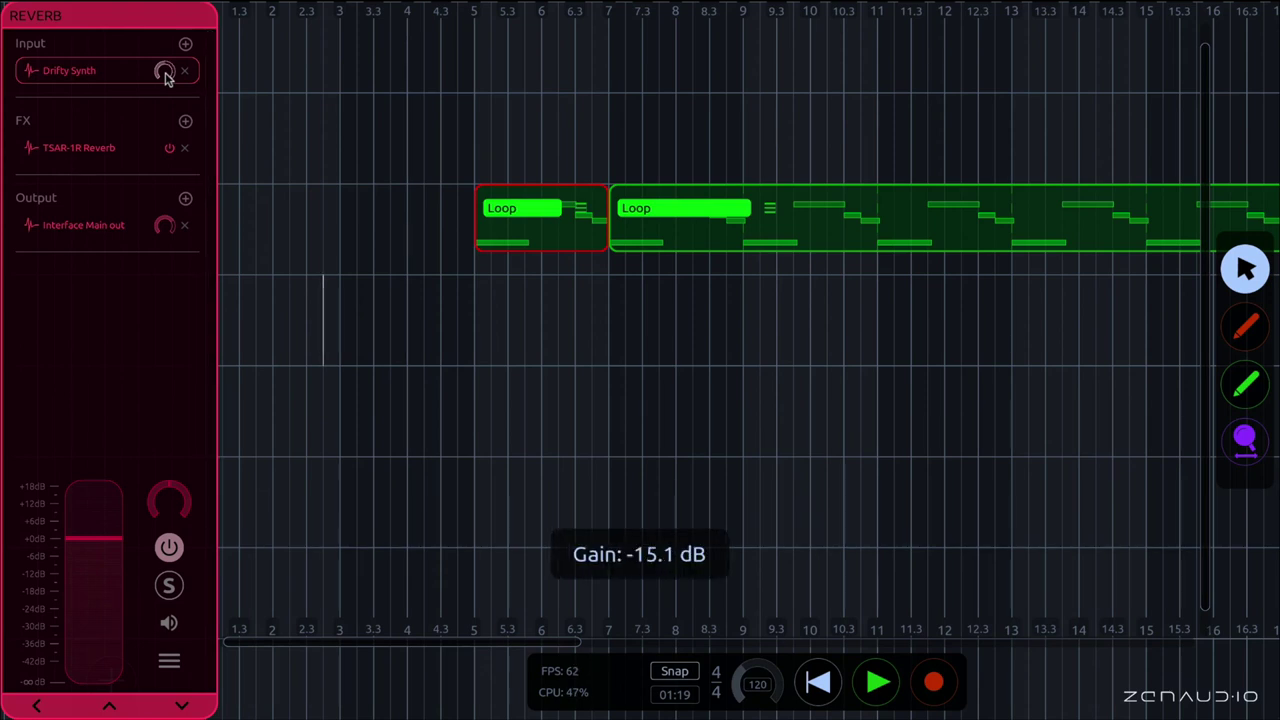
{"action": "key", "text": "t"}
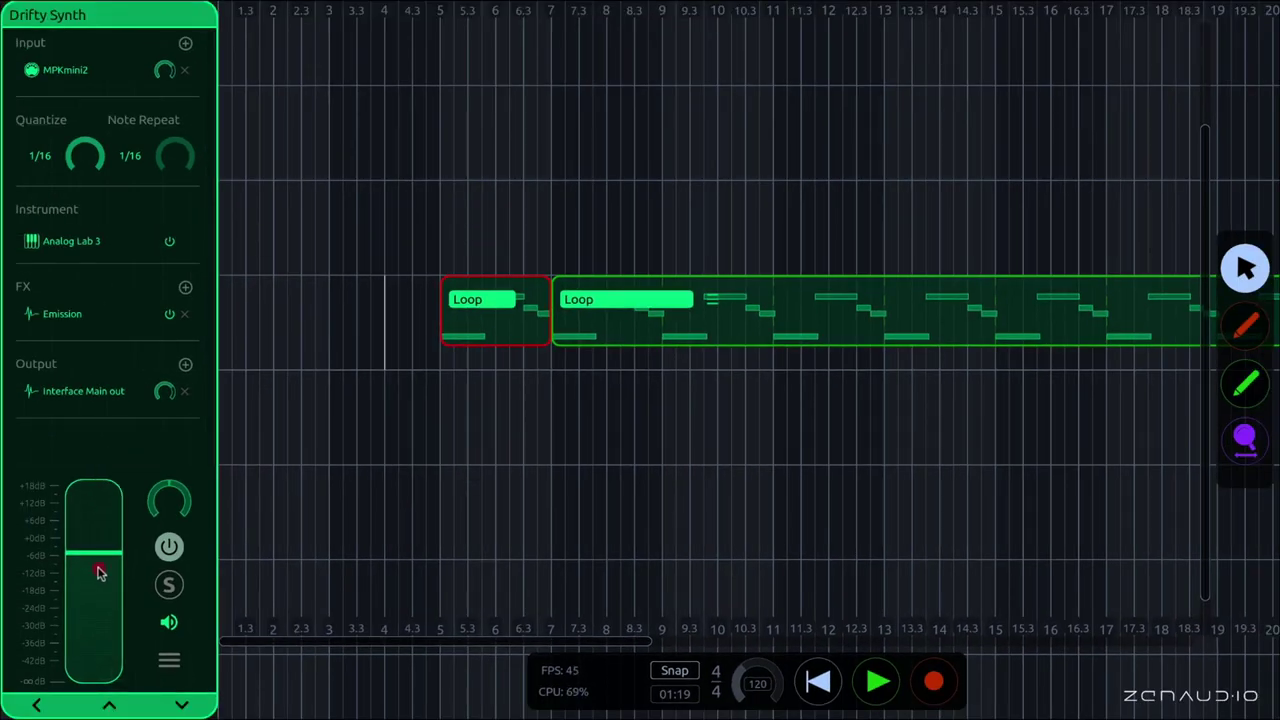
Nudge Drifty Synth's volume to about -3.9 dB, scroll it around, then reset it to 0 dB.
{"action": "left_click_drag", "start_coordinate": [100, 568], "coordinate": [100, 517]}
{"action": "scroll", "coordinate": [100, 519], "scroll_direction": "down", "scroll_amount": 5}
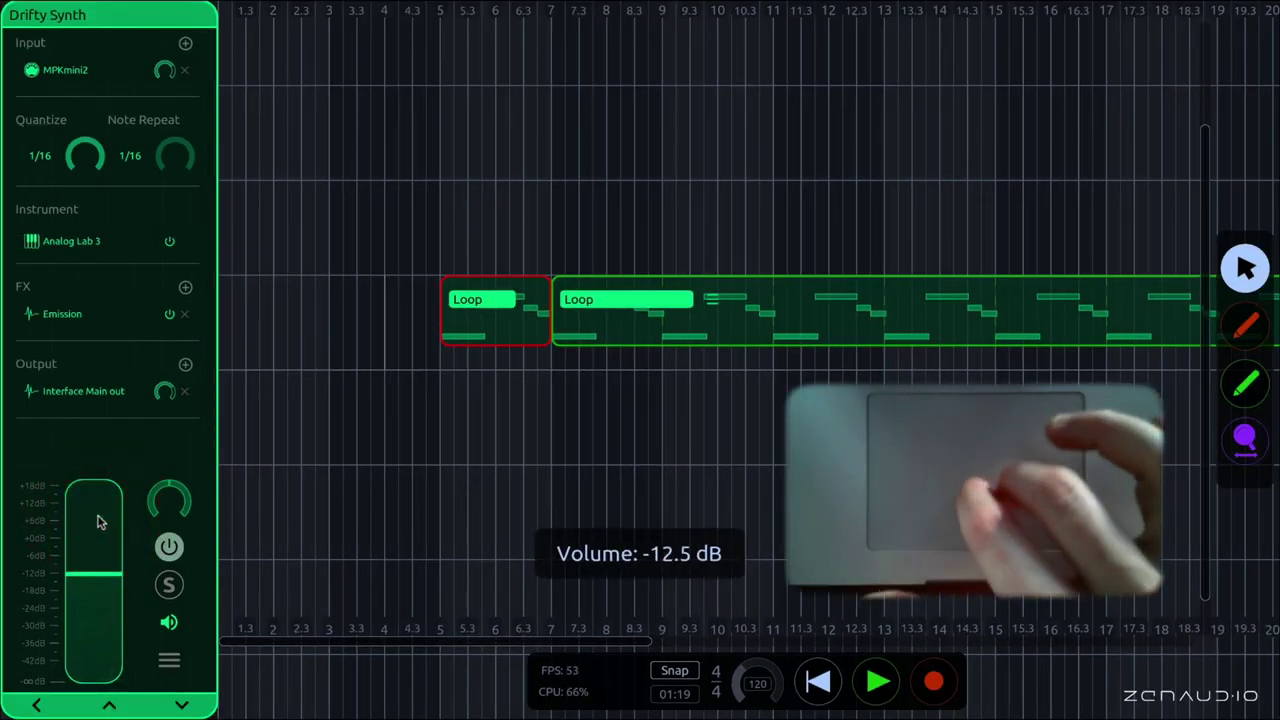
{"action": "scroll", "coordinate": [98, 520], "scroll_direction": "down", "scroll_amount": 2}
{"action": "scroll", "coordinate": [98, 520], "scroll_direction": "up", "scroll_amount": 5}
{"action": "scroll", "coordinate": [98, 520], "scroll_direction": "down", "scroll_amount": 3}
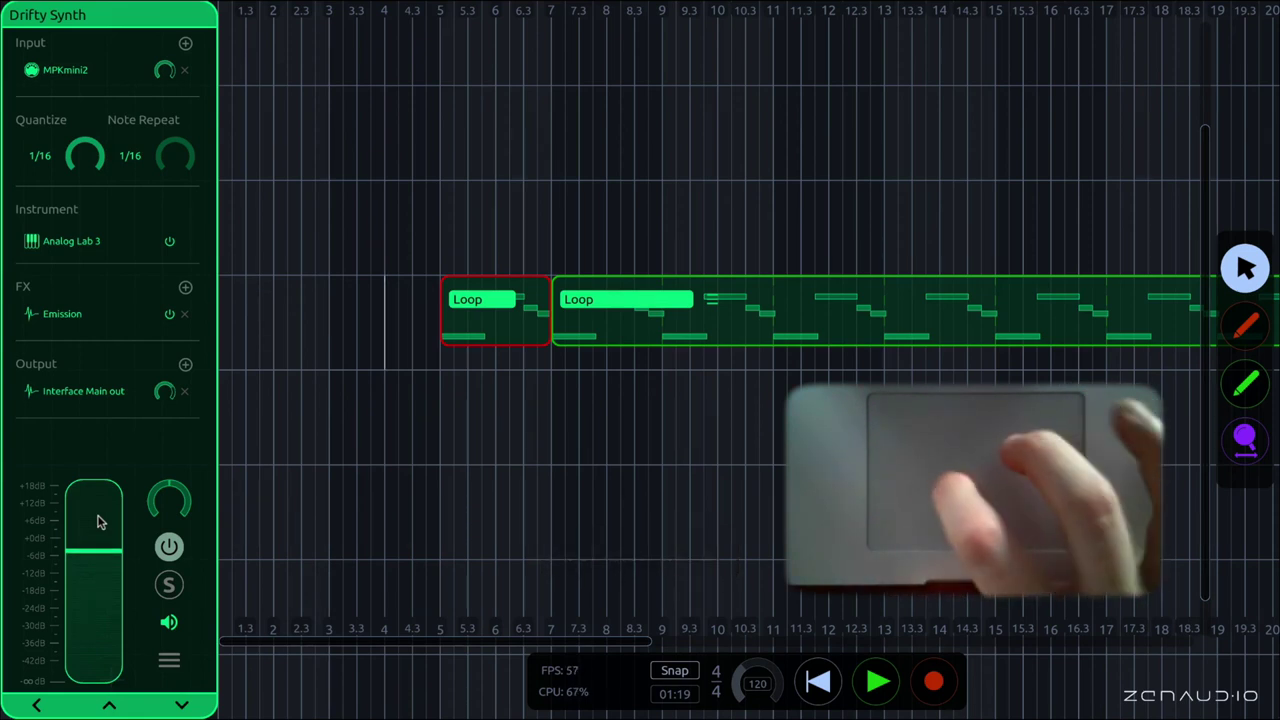
{"action": "scroll", "coordinate": [386, 209], "scroll_direction": "down", "scroll_amount": 3}
{"action": "double_click", "coordinate": [98, 521]}
Place a timeline marker and step the track gain to +4 dB and down to -2 dB with G+arrows.
{"action": "left_click", "coordinate": [357, 195]}
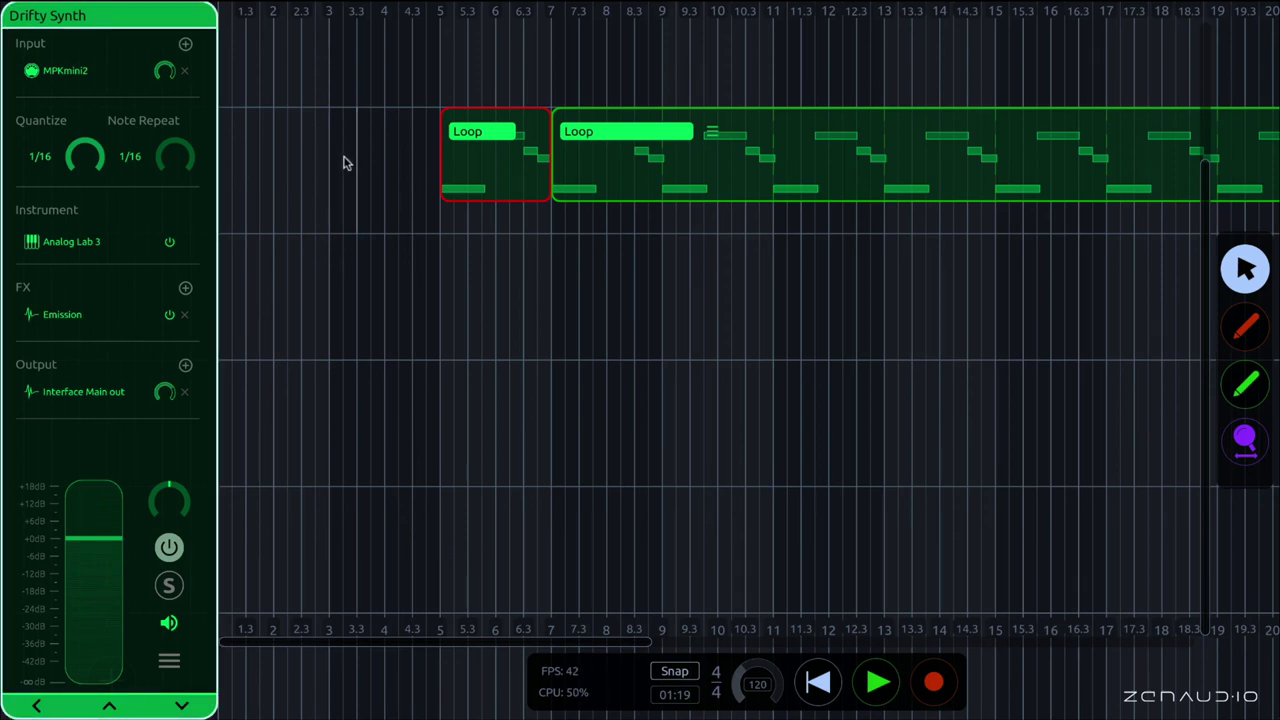
{"action": "key", "text": "g"}
{"action": "key", "text": "Up"}
{"action": "key", "text": "Up"}
{"action": "key", "text": "Up"}
{"action": "key", "text": "Up"}
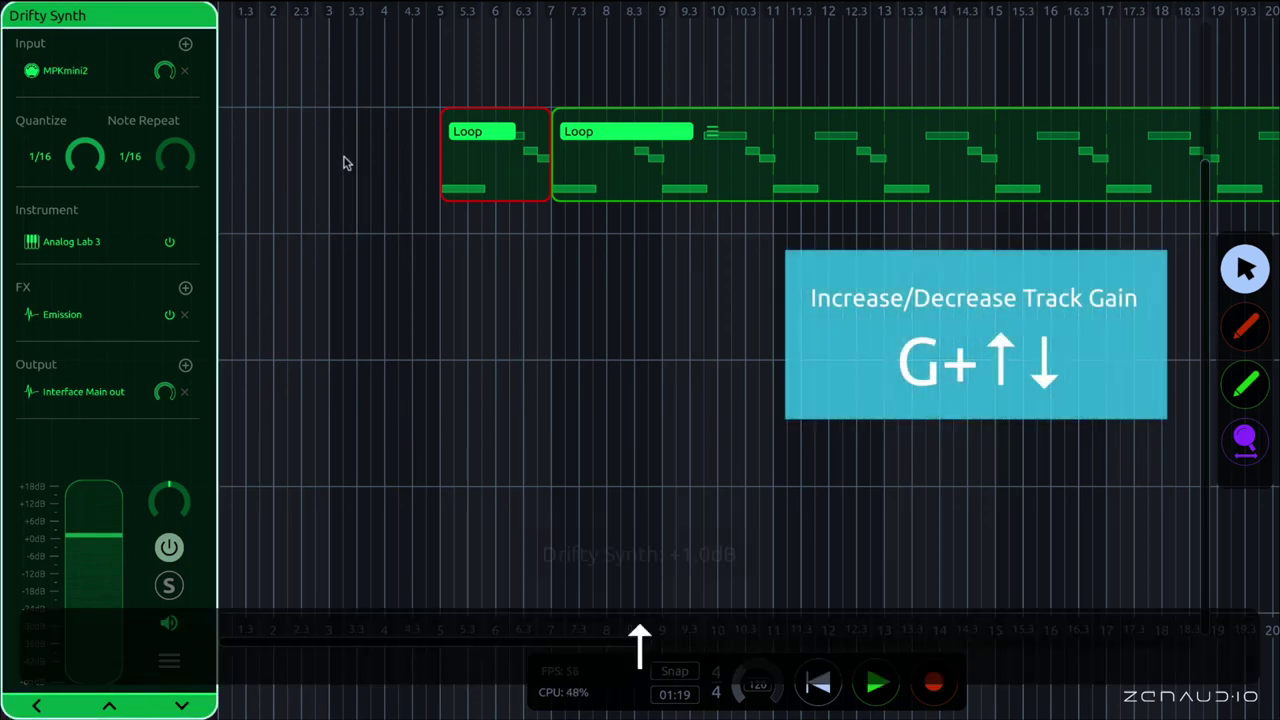
{"action": "key", "text": "g"}
{"action": "key", "text": "Down"}
{"action": "key", "text": "Down"}
{"action": "key", "text": "Down"}
{"action": "key", "text": "Down"}
{"action": "key", "text": "Down"}
{"action": "key", "text": "Down"}
{"action": "key", "text": "Down"}
{"action": "key", "text": "Down"}
{"action": "key", "text": "Down"}
{"action": "key", "text": "Down"}
{"action": "key", "text": "Down"}
{"action": "key", "text": "Up"}
{"action": "key", "text": "Up"}
{"action": "key", "text": "Up"}
{"action": "key", "text": "Up"}
{"action": "key", "text": "Up"}
{"action": "key", "text": "Up"}
{"action": "key", "text": "Up"}
{"action": "key", "text": "Up"}
{"action": "key", "text": "Up"}
{"action": "key", "text": "Up"}
{"action": "key", "text": "Up"}
{"action": "key", "text": "Up"}
{"action": "key", "text": "Up"}
Reset the volume to 0 dB again, scroll the pan knob, then centre pan at 0%.
{"action": "double_click", "coordinate": [93, 535]}
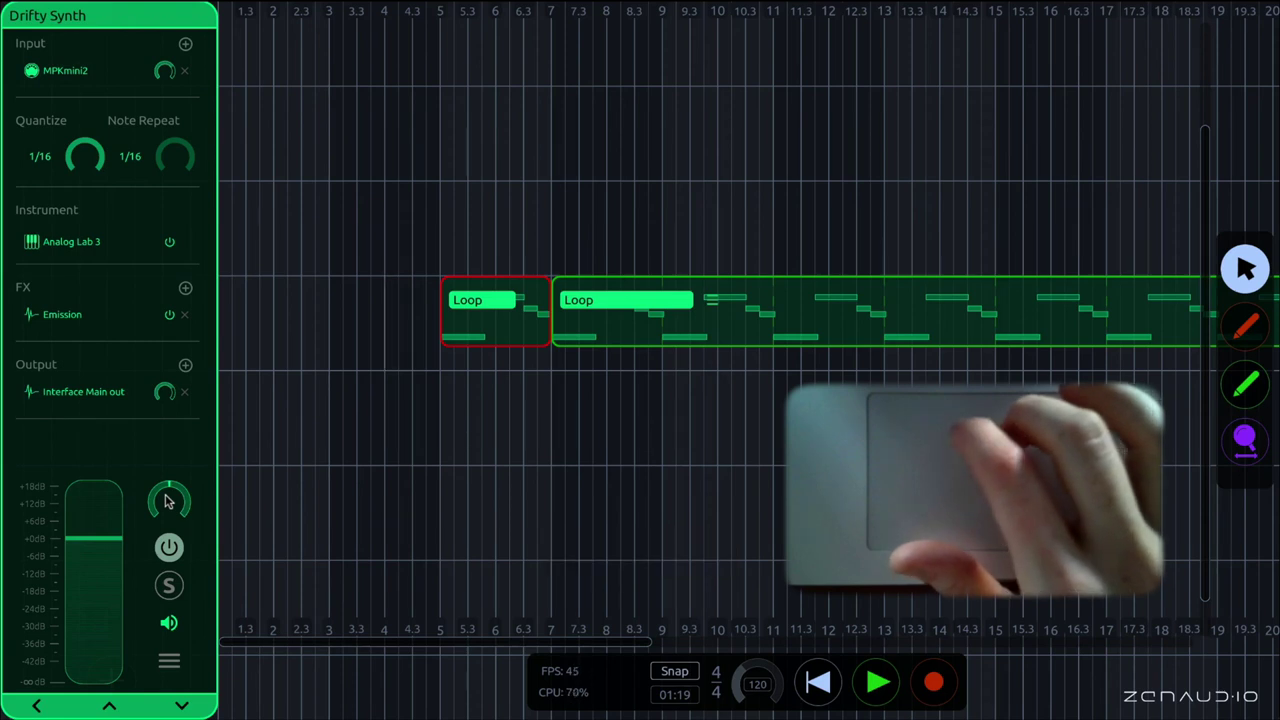
{"action": "scroll", "coordinate": [168, 502], "scroll_direction": "down", "scroll_amount": 10}
{"action": "scroll", "coordinate": [168, 502], "scroll_direction": "down", "scroll_amount": 4}
{"action": "scroll", "coordinate": [168, 502], "scroll_direction": "up", "scroll_amount": 20}
{"action": "scroll", "coordinate": [168, 502], "scroll_direction": "down", "scroll_amount": 4}
{"action": "double_click", "coordinate": [168, 502]}
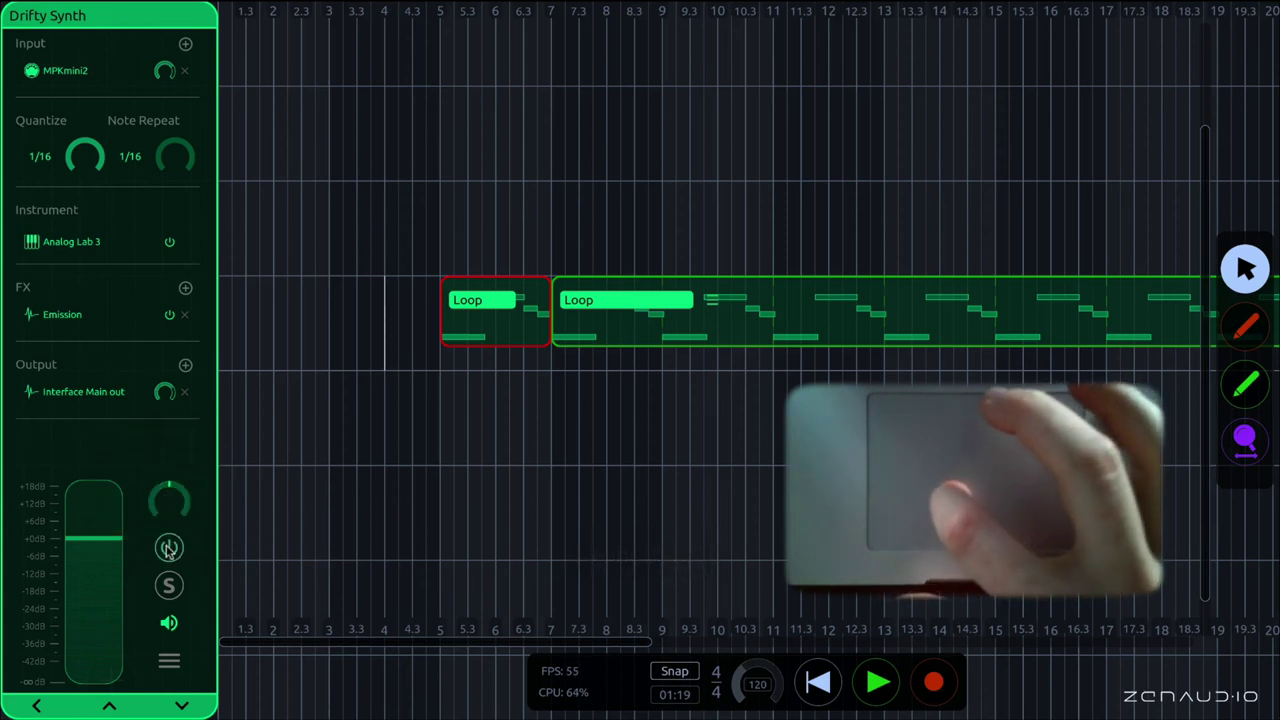
{"action": "left_click", "coordinate": [170, 548]}
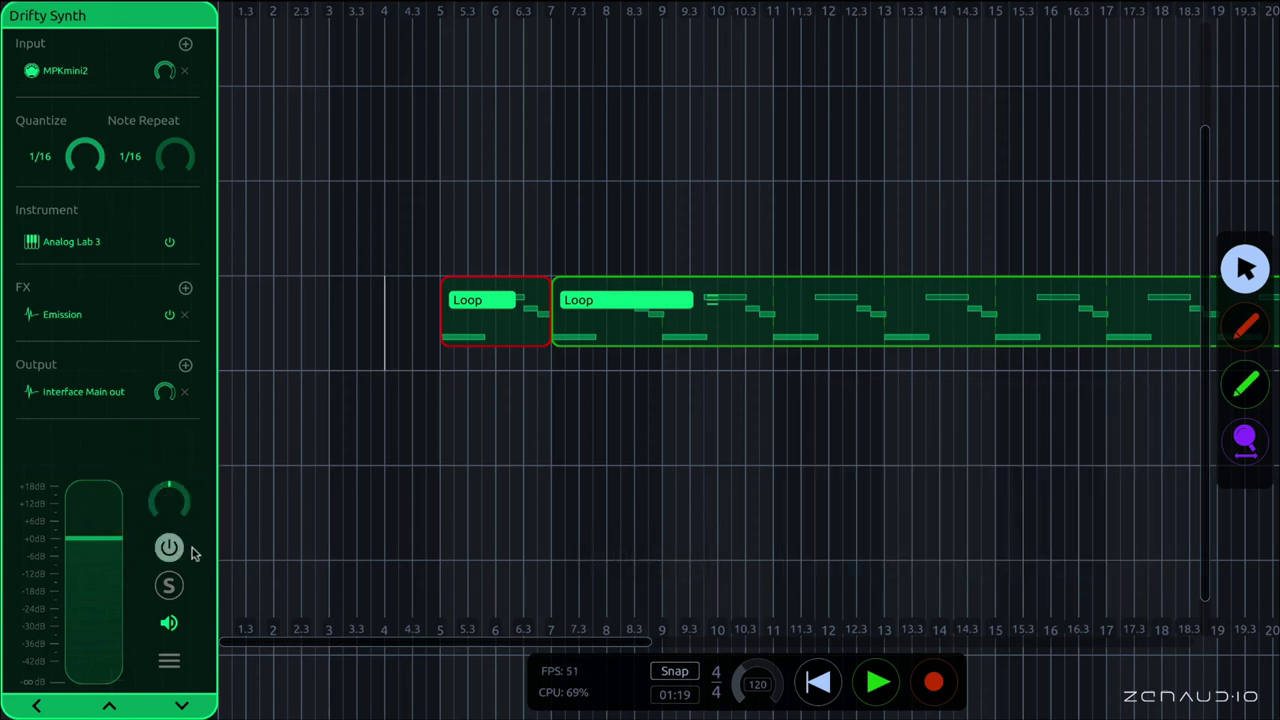
{"action": "left_click", "coordinate": [186, 547]}
{"action": "left_click", "coordinate": [186, 546]}
{"action": "left_click", "coordinate": [172, 548]}
{"action": "left_click", "coordinate": [172, 548]}
{"action": "key", "text": "t"}
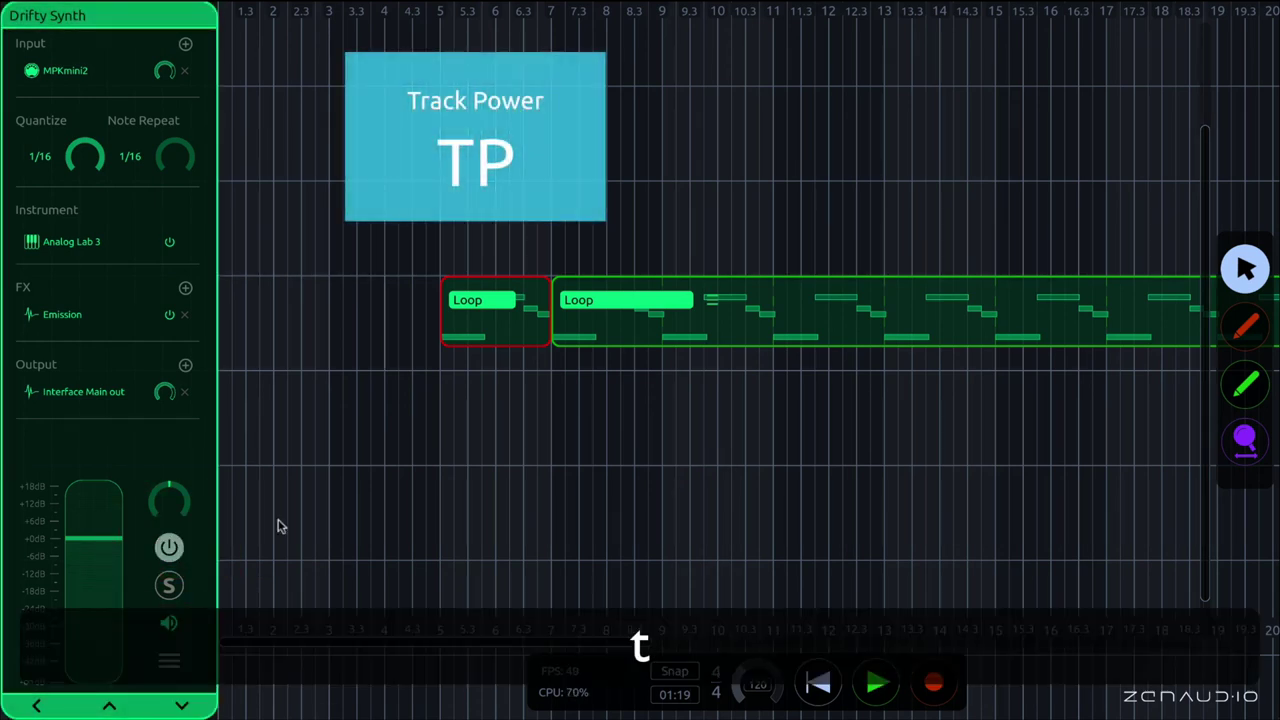
{"action": "key", "text": "p"}
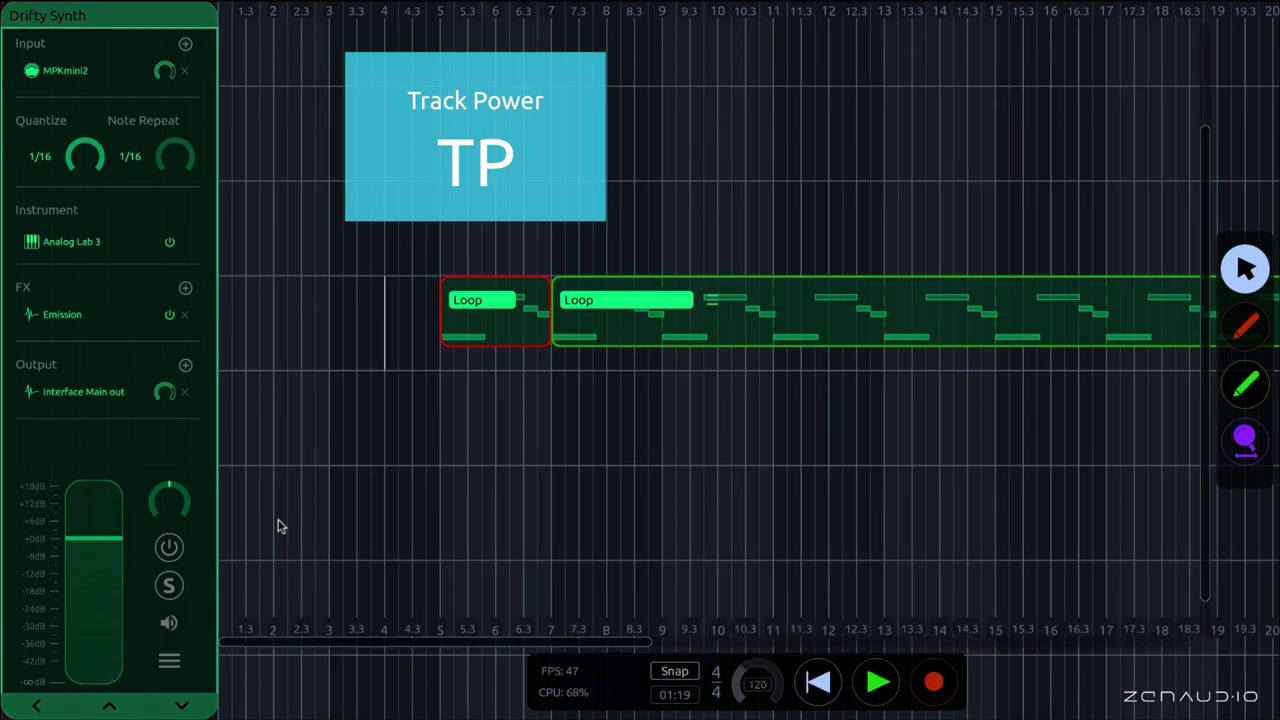
{"action": "key", "text": "p"}
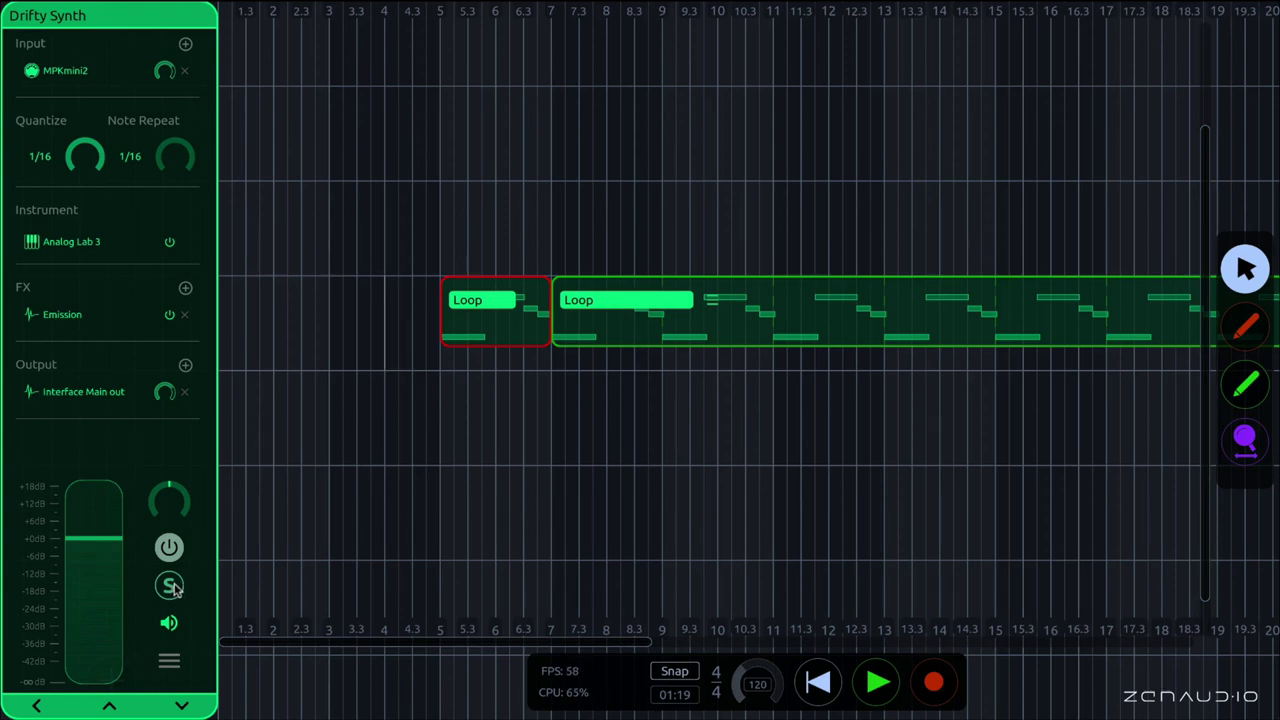
{"action": "key", "text": "t"}
{"action": "key", "text": "s"}
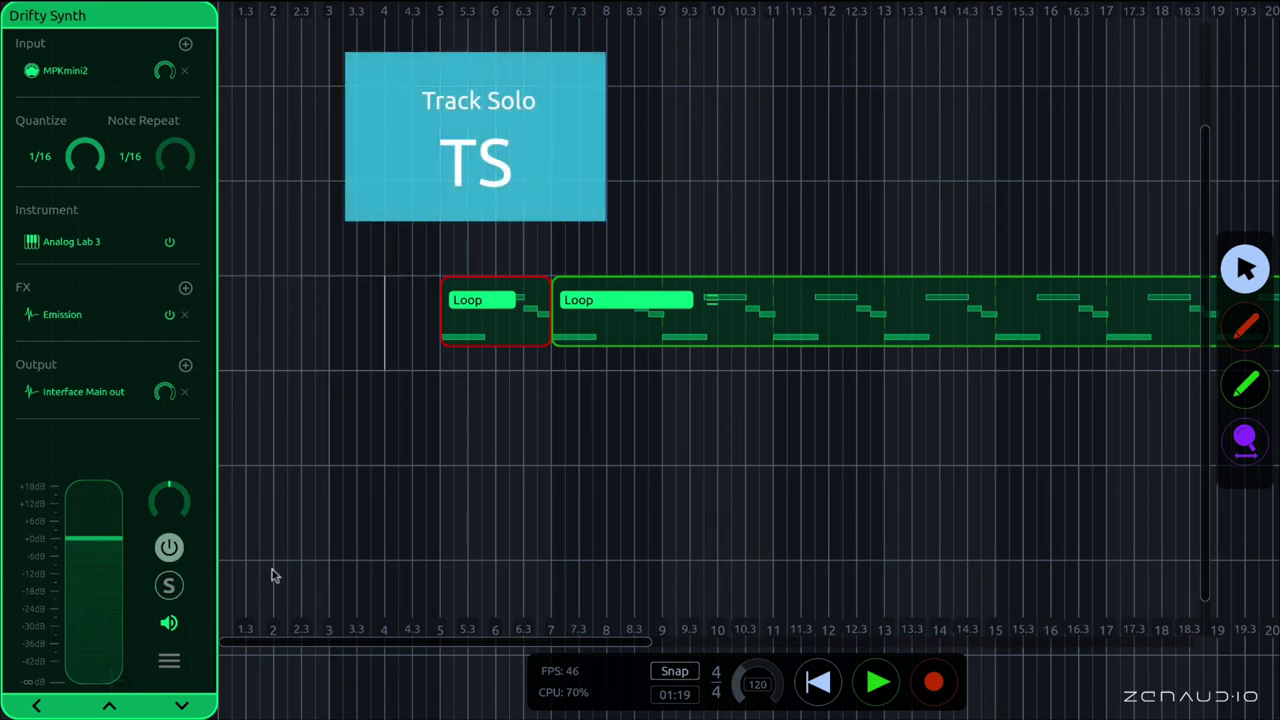
{"action": "key", "text": "s"}
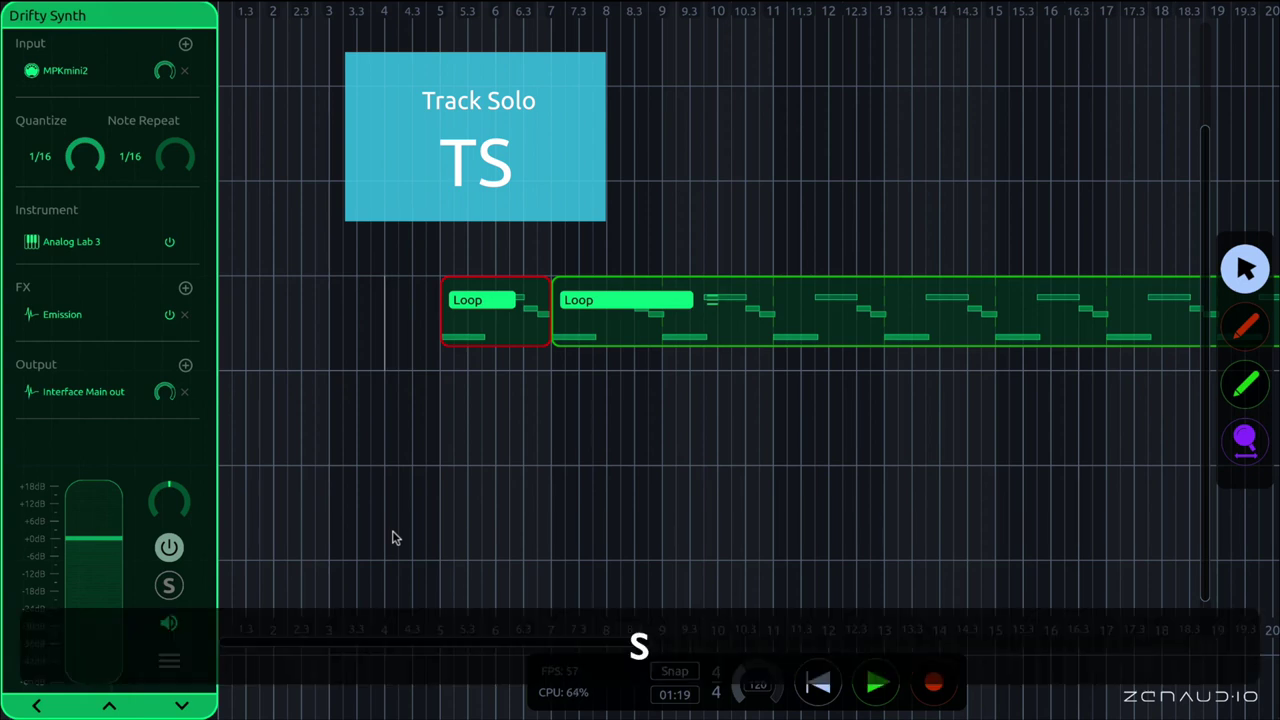
{"action": "key", "text": "s"}
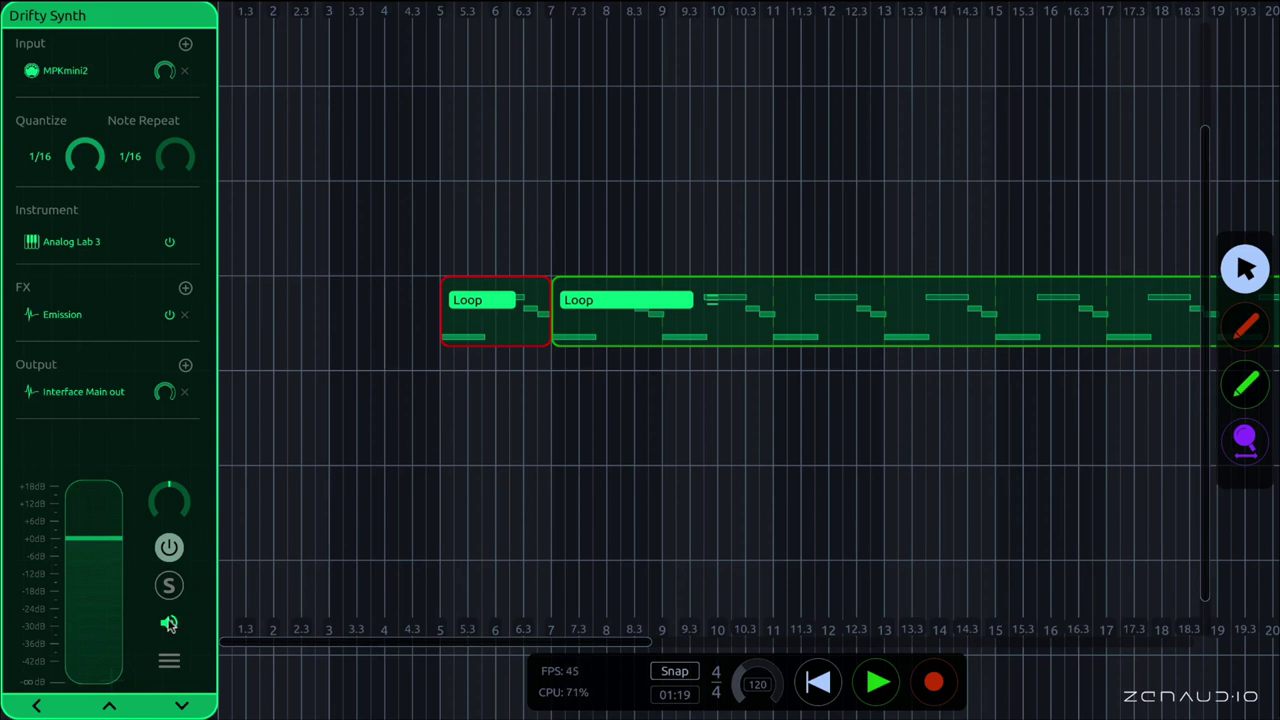
Toggle Hover Auditioning, cycle the audition type with T A, then choose Lock Performances.
{"action": "left_click", "coordinate": [169, 660]}
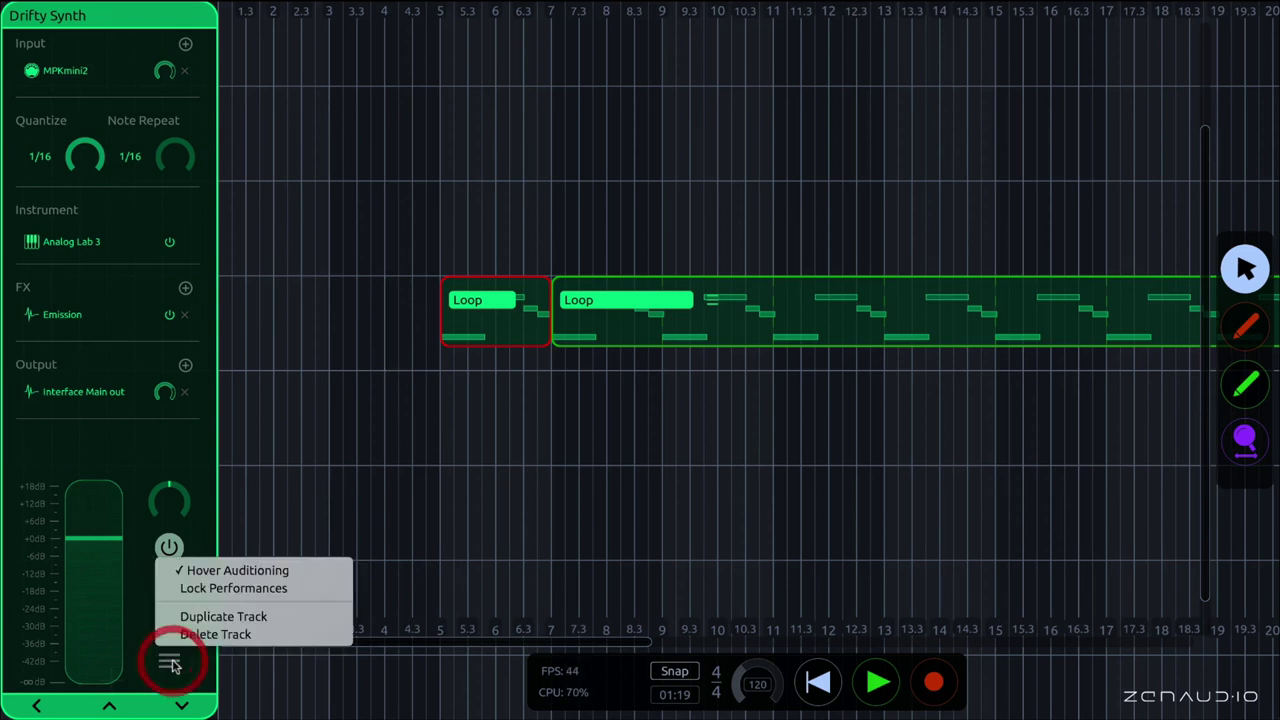
{"action": "left_click", "coordinate": [257, 570]}
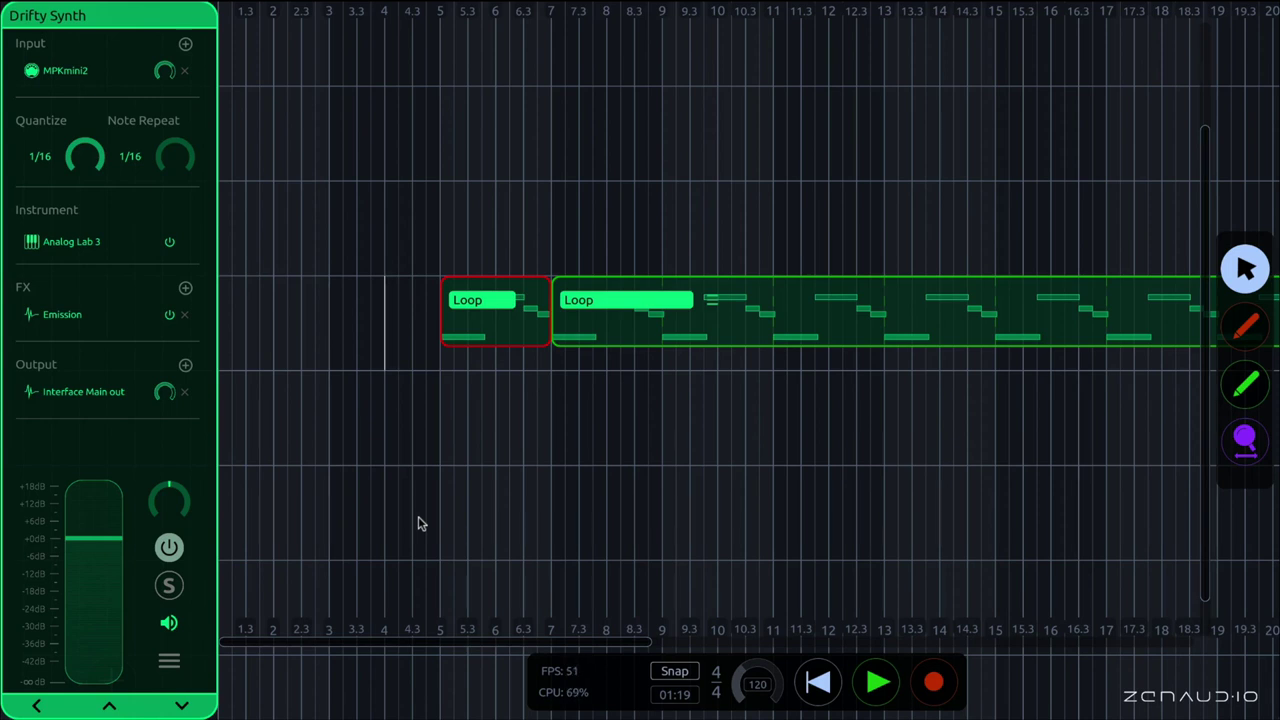
{"action": "key", "text": "t"}
{"action": "key", "text": "a"}
{"action": "left_click", "coordinate": [169, 660]}
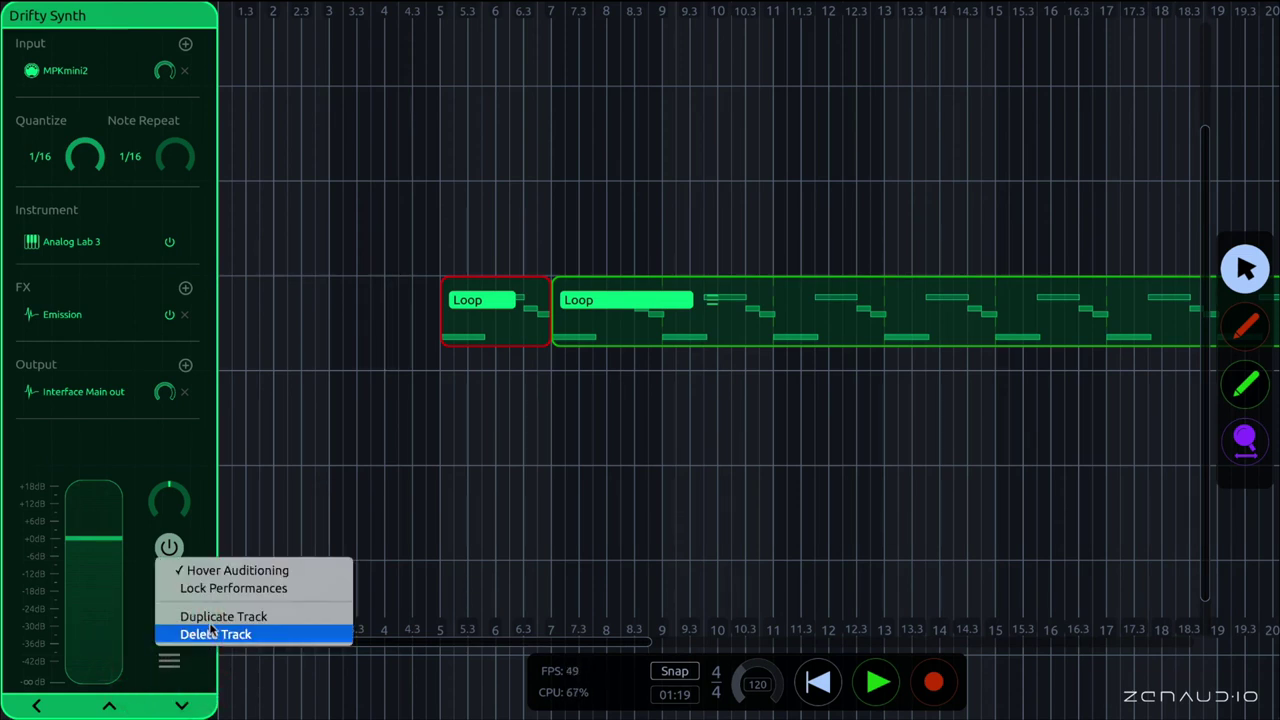
{"action": "left_click", "coordinate": [270, 590]}
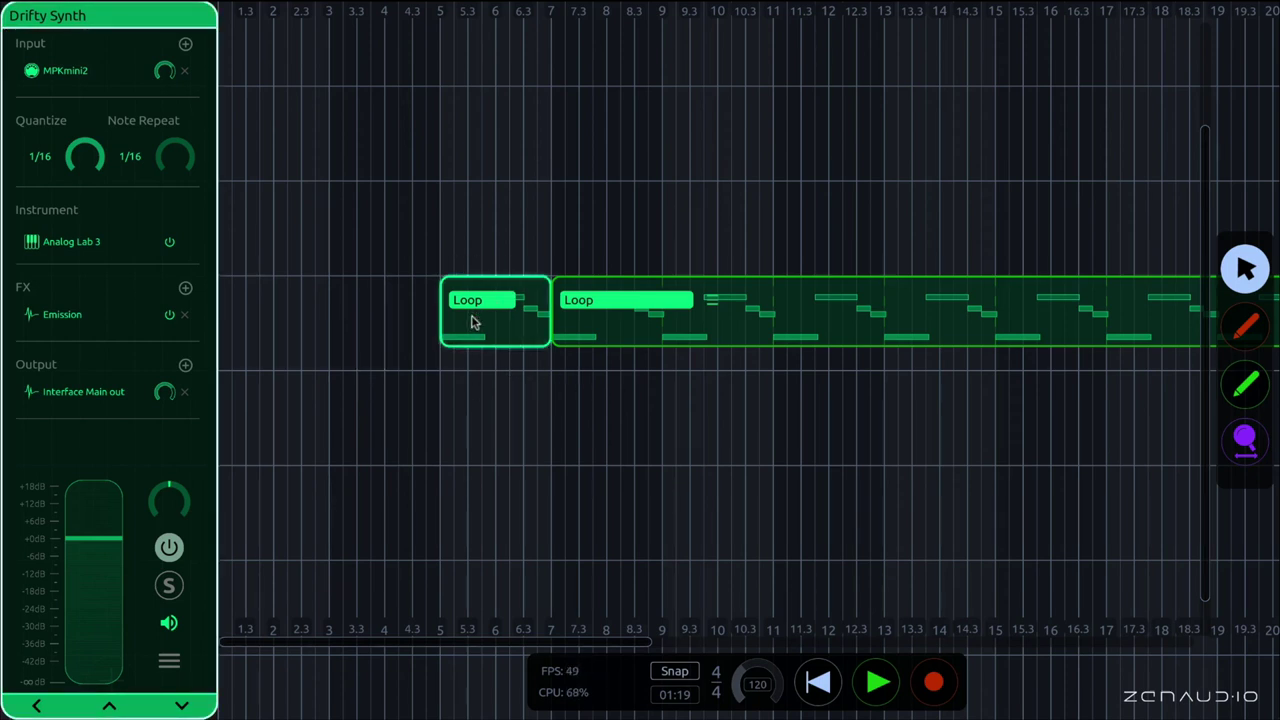
Select both Loop clips, then rename the Drifty Synth track title to 'Organ'.
{"action": "left_click", "coordinate": [560, 300]}
{"action": "left_click", "coordinate": [528, 334]}
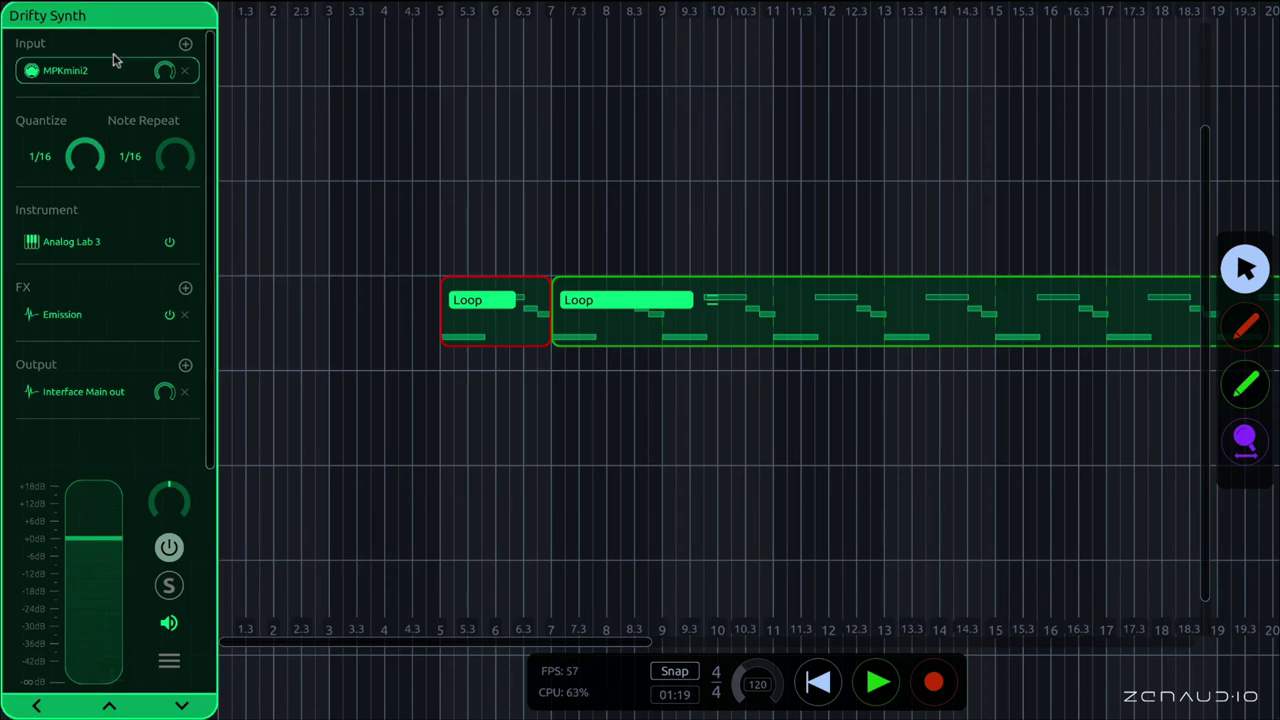
{"action": "double_click", "coordinate": [65, 16]}
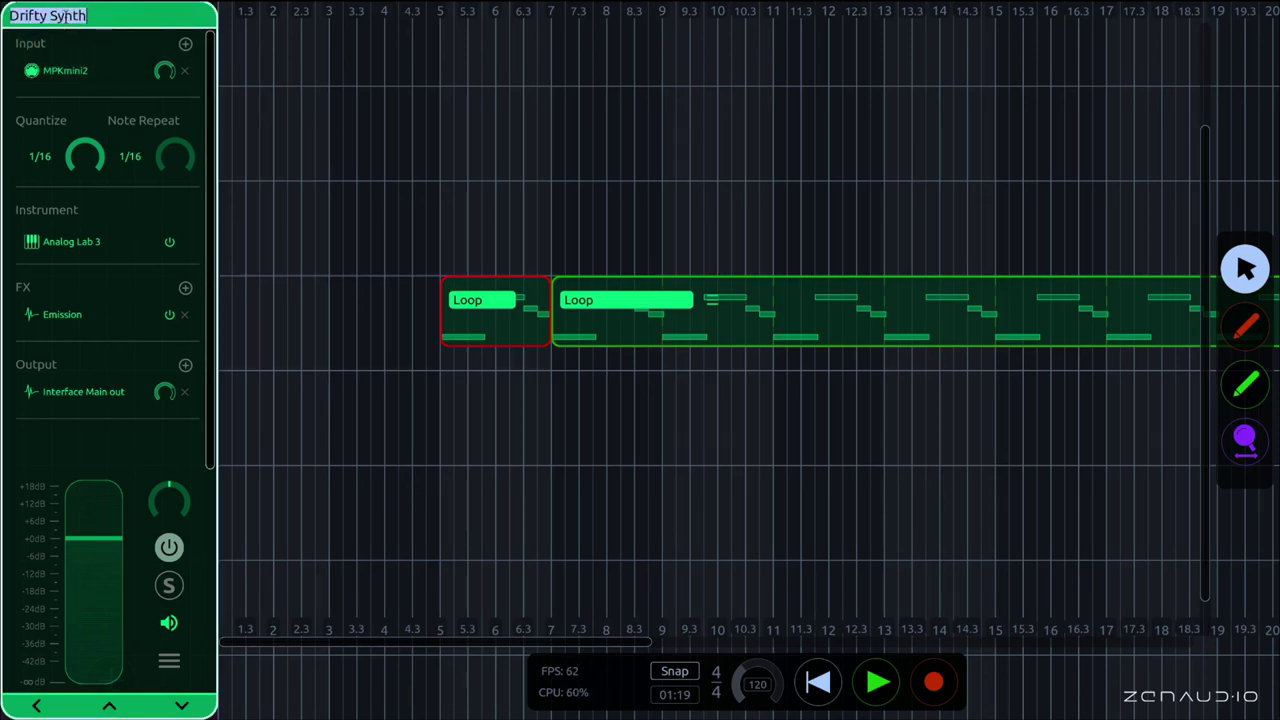
{"action": "type", "text": "Organ"}
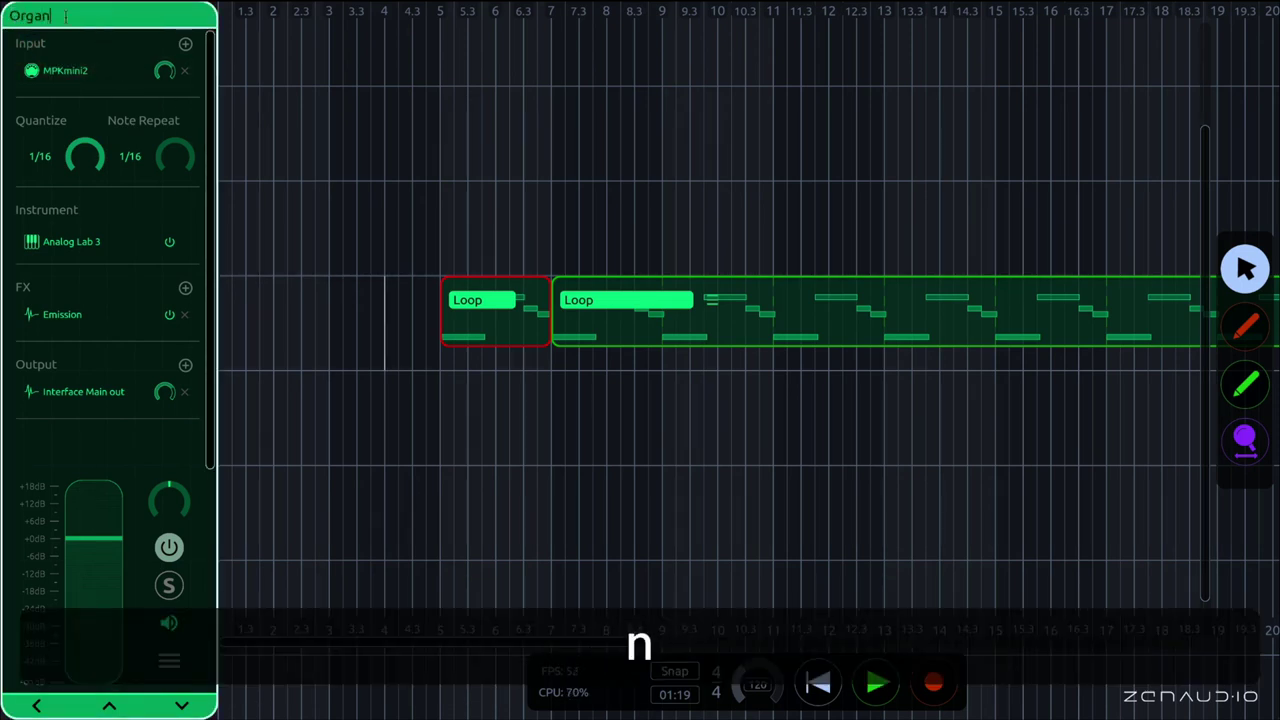
{"action": "key", "text": "Return"}
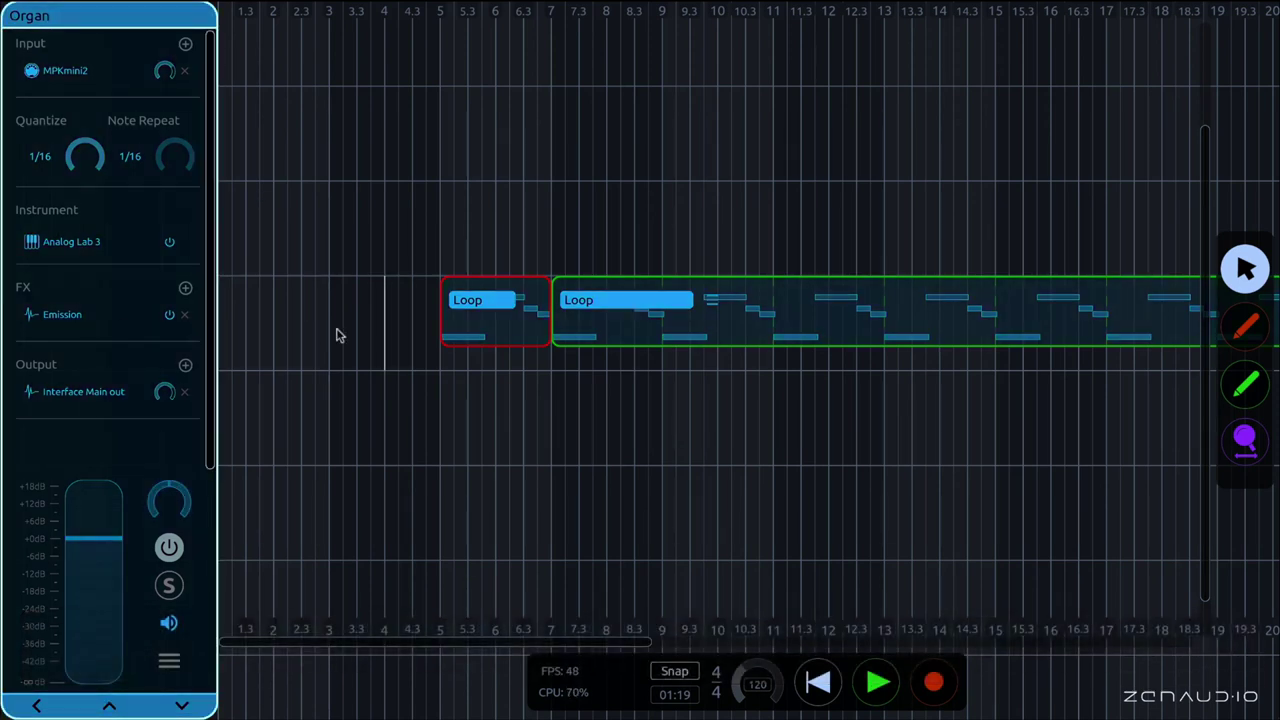
{"action": "key", "text": "r"}
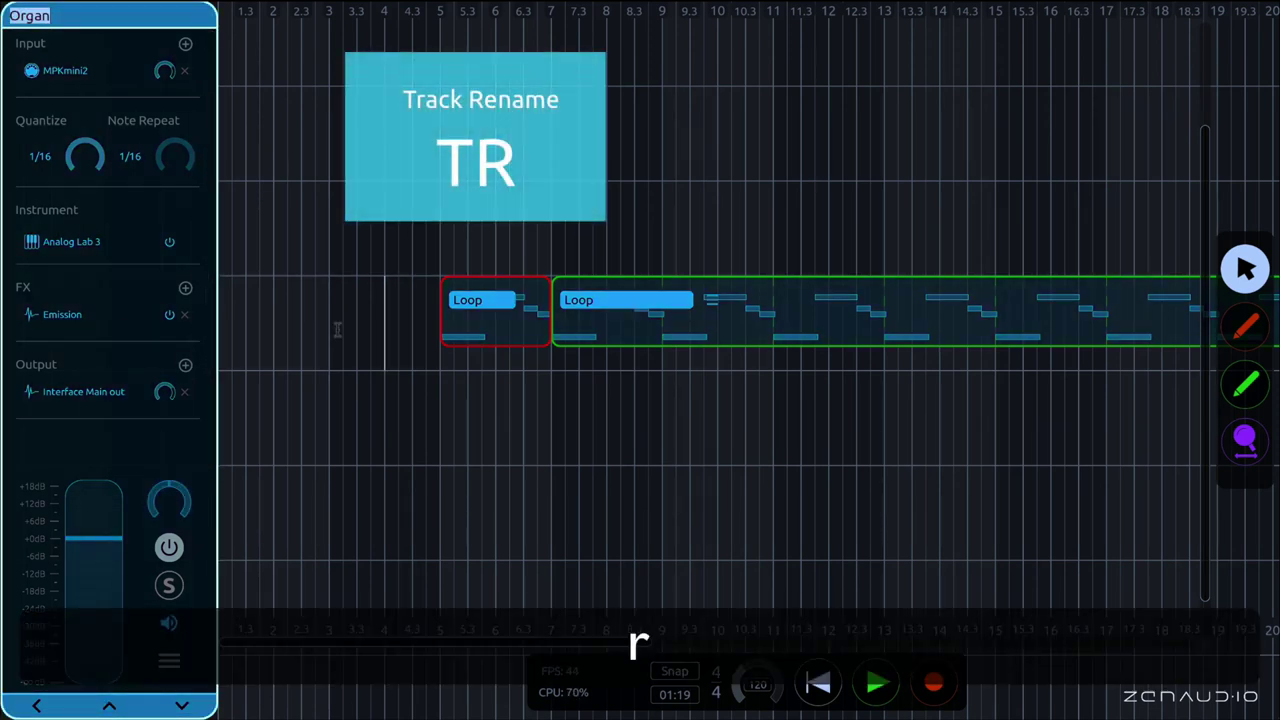